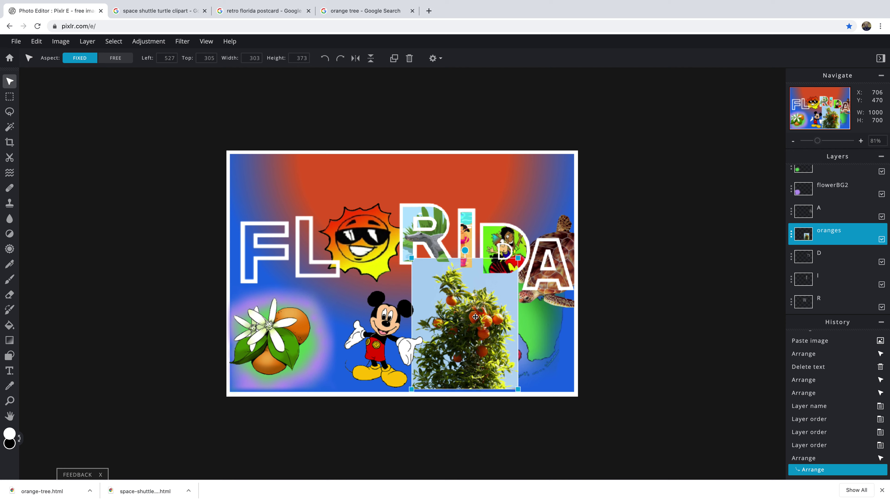
- Move the orange-tree photo to the upper left and stack its layer just below the sun layer
{"action": "left_click_drag", "start_coordinate": [476, 316], "coordinate": [338, 255]}
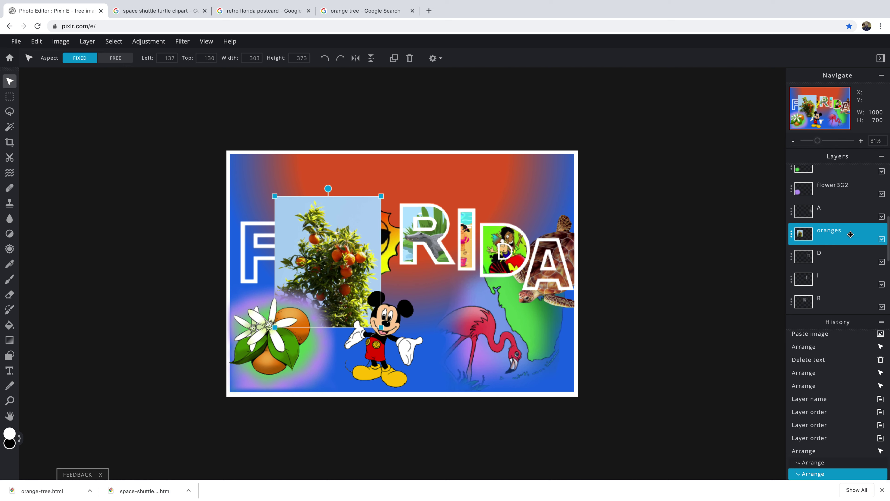
{"action": "left_click_drag", "start_coordinate": [851, 234], "coordinate": [851, 319]}
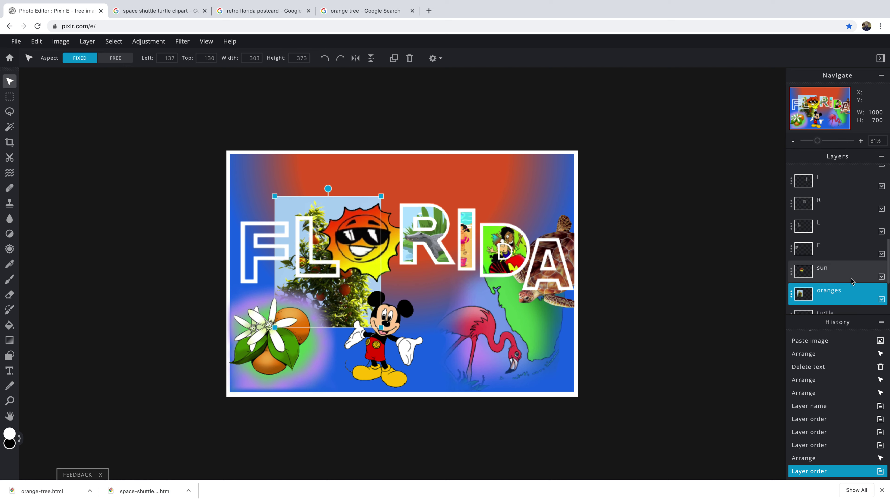
- Nudge the orange-tree photo four steps left with the arrow keys
{"action": "scroll", "coordinate": [857, 286], "scroll_direction": "down", "scroll_amount": 1}
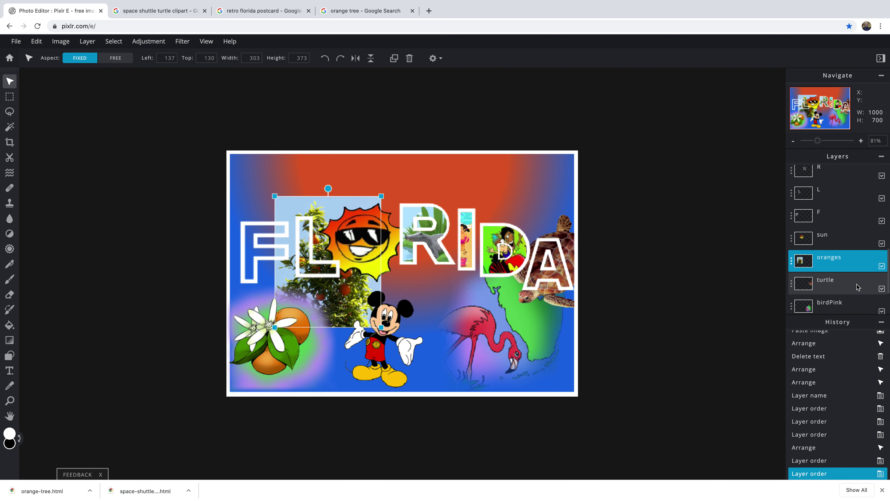
{"action": "scroll", "coordinate": [856, 285], "scroll_direction": "down", "scroll_amount": 2}
{"action": "scroll", "coordinate": [834, 259], "scroll_direction": "up", "scroll_amount": 3}
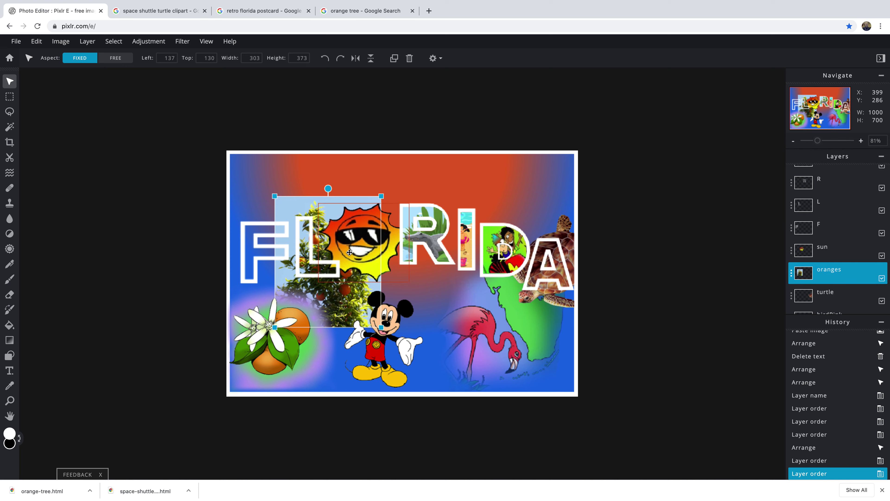
{"action": "key", "text": "Left"}
{"action": "key", "text": "Left"}
{"action": "key", "text": "Left"}
{"action": "key", "text": "Left"}
{"action": "key", "text": "Left"}
{"action": "key", "text": "Left"}
{"action": "key", "text": "Left"}
{"action": "key", "text": "Left"}
{"action": "key", "text": "Left"}
{"action": "key", "text": "Left"}
{"action": "key", "text": "Left"}
{"action": "key", "text": "Left"}
{"action": "key", "text": "Left"}
{"action": "key", "text": "Left"}
{"action": "key", "text": "Left"}
{"action": "key", "text": "Left"}
{"action": "key", "text": "Left"}
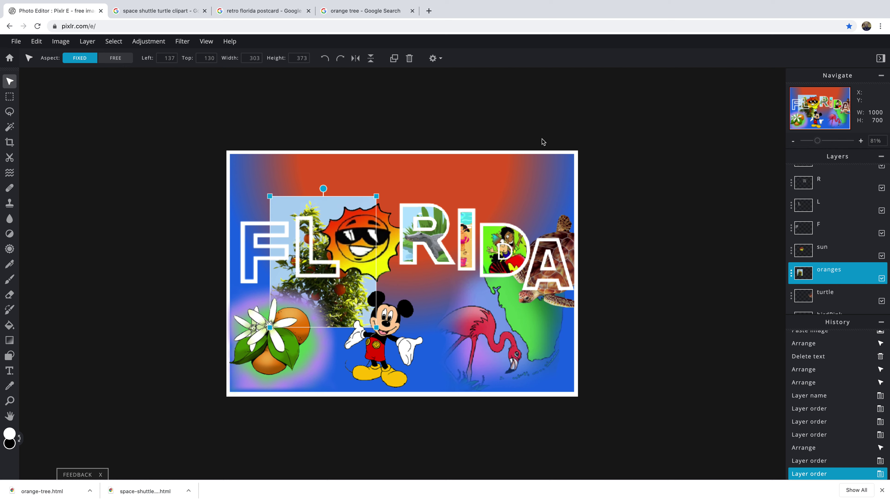
{"action": "key", "text": "Left"}
{"action": "key", "text": "Left"}
{"action": "key", "text": "Left"}
{"action": "key", "text": "Left"}
{"action": "key", "text": "Left"}
{"action": "key", "text": "Left"}
{"action": "key", "text": "Left"}
{"action": "key", "text": "Left"}
{"action": "key", "text": "Left"}
{"action": "key", "text": "Left"}
{"action": "key", "text": "Left"}
{"action": "key", "text": "Left"}
{"action": "key", "text": "Left"}
{"action": "key", "text": "Left"}
{"action": "key", "text": "Left"}
{"action": "key", "text": "Left"}
{"action": "key", "text": "Left"}
{"action": "key", "text": "Left"}
{"action": "key", "text": "Left"}
{"action": "key", "text": "Left"}
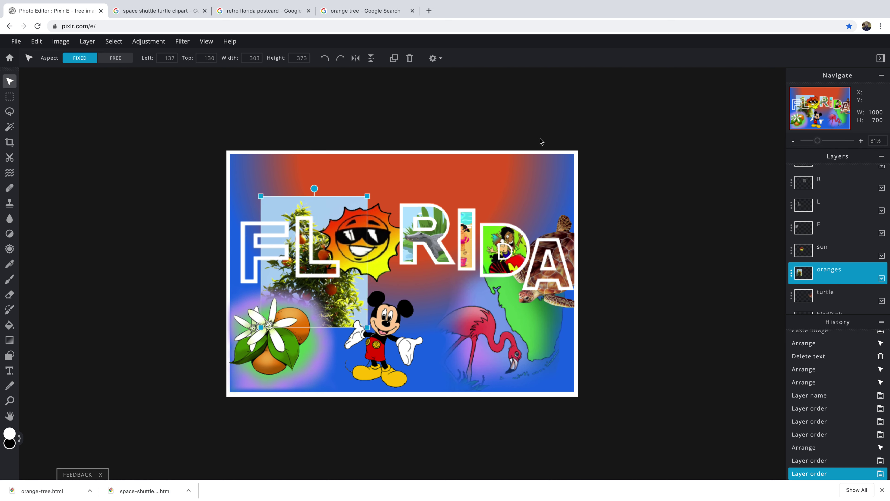
{"action": "key", "text": "Left"}
{"action": "key", "text": "Left"}
{"action": "key", "text": "Left"}
{"action": "key", "text": "Left"}
{"action": "key", "text": "Left"}
{"action": "key", "text": "Left"}
{"action": "key", "text": "Left"}
{"action": "key", "text": "Left"}
{"action": "key", "text": "Left"}
{"action": "key", "text": "Left"}
{"action": "key", "text": "Left"}
{"action": "key", "text": "Left"}
{"action": "key", "text": "Left"}
{"action": "key", "text": "Left"}
{"action": "key", "text": "Left"}
{"action": "key", "text": "Left"}
{"action": "key", "text": "Left"}
{"action": "key", "text": "Left"}
{"action": "key", "text": "Left"}
{"action": "key", "text": "Left"}
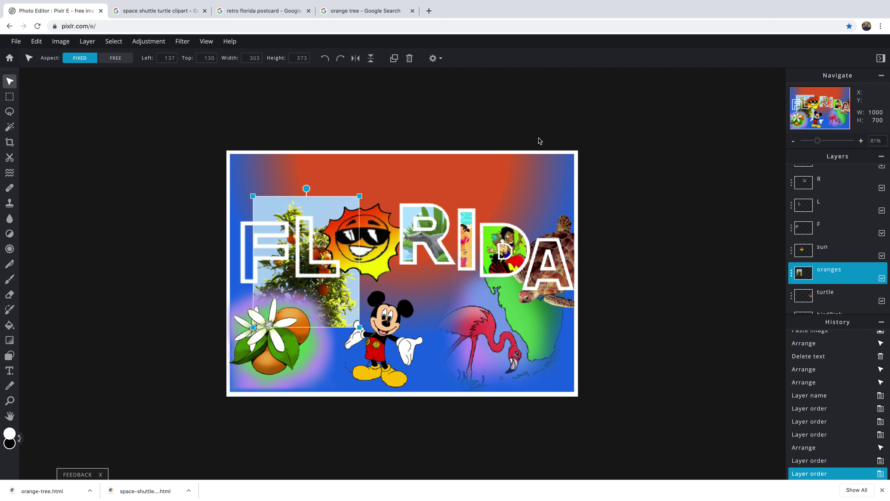
{"action": "key", "text": "Left"}
{"action": "key", "text": "Left"}
{"action": "key", "text": "Left"}
{"action": "key", "text": "Left"}
{"action": "key", "text": "Left"}
{"action": "key", "text": "Left"}
{"action": "key", "text": "Left"}
{"action": "key", "text": "Left"}
{"action": "key", "text": "Left"}
{"action": "key", "text": "Left"}
{"action": "key", "text": "Left"}
{"action": "key", "text": "Left"}
{"action": "key", "text": "Left"}
{"action": "key", "text": "Left"}
{"action": "key", "text": "Left"}
{"action": "key", "text": "Left"}
{"action": "key", "text": "Left"}
{"action": "key", "text": "Left"}
{"action": "key", "text": "Left"}
{"action": "key", "text": "Left"}
{"action": "key", "text": "Left"}
{"action": "key", "text": "Left"}
{"action": "key", "text": "Left"}
{"action": "key", "text": "Left"}
{"action": "key", "text": "Left"}
{"action": "key", "text": "Left"}
{"action": "key", "text": "Left"}
{"action": "key", "text": "Left"}
{"action": "key", "text": "Left"}
{"action": "key", "text": "Left"}
{"action": "key", "text": "Left"}
{"action": "key", "text": "Left"}
{"action": "key", "text": "Left"}
{"action": "key", "text": "Left"}
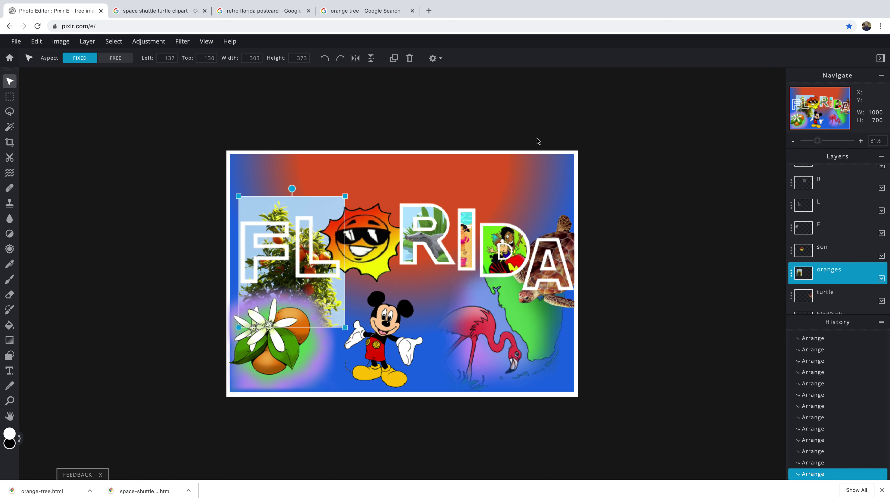
- Fine-tune the orange-tree photo down and right until it rests at left 137, top 130
{"action": "key", "text": "Up"}
{"action": "key", "text": "Up"}
{"action": "key", "text": "Up"}
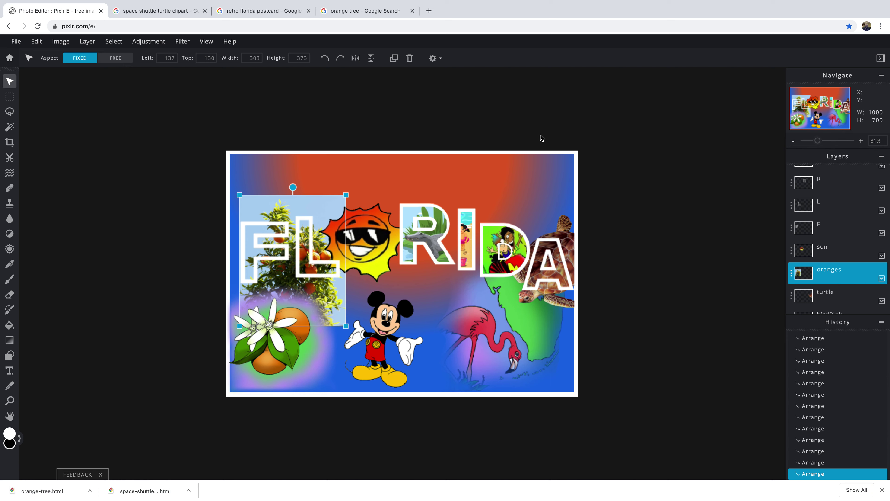
{"action": "key", "text": "Down"}
{"action": "key", "text": "Down"}
{"action": "key", "text": "Down"}
{"action": "key", "text": "Down"}
{"action": "key", "text": "Down"}
{"action": "key", "text": "Down"}
{"action": "key", "text": "Down"}
{"action": "key", "text": "Down"}
{"action": "key", "text": "Down"}
{"action": "key", "text": "Down"}
{"action": "key", "text": "Down"}
{"action": "key", "text": "Down"}
{"action": "key", "text": "Down"}
{"action": "key", "text": "Down"}
{"action": "key", "text": "Down"}
{"action": "key", "text": "Down"}
{"action": "key", "text": "Down"}
{"action": "key", "text": "Down"}
{"action": "key", "text": "Down"}
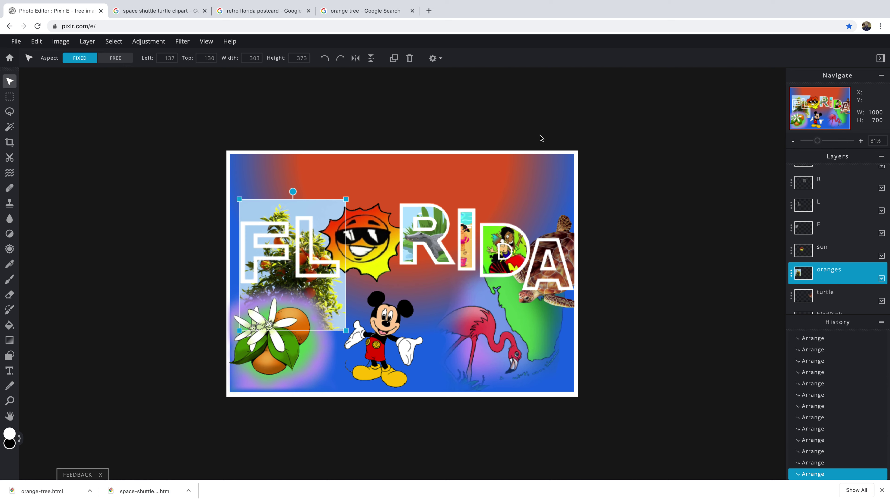
{"action": "key", "text": "Down"}
{"action": "key", "text": "Down"}
{"action": "key", "text": "Down"}
{"action": "key", "text": "Down"}
{"action": "key", "text": "Down"}
{"action": "key", "text": "Down"}
{"action": "key", "text": "Down"}
{"action": "key", "text": "Down"}
{"action": "key", "text": "Down"}
{"action": "key", "text": "Down"}
{"action": "key", "text": "Down"}
{"action": "key", "text": "Down"}
{"action": "key", "text": "Down"}
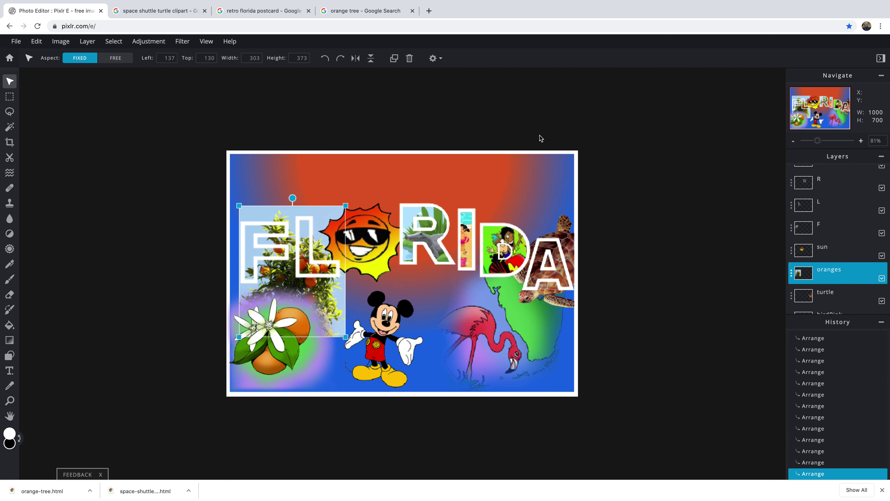
{"action": "key", "text": "Right"}
{"action": "key", "text": "Right"}
{"action": "key", "text": "Right"}
{"action": "key", "text": "Right"}
{"action": "key", "text": "Right"}
{"action": "key", "text": "Right"}
{"action": "key", "text": "Down"}
{"action": "key", "text": "Down"}
{"action": "key", "text": "Down"}
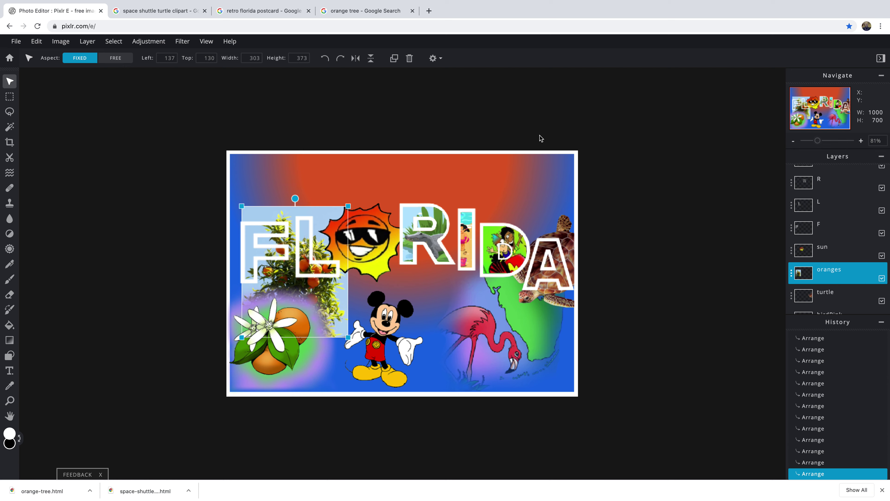
{"action": "key", "text": "Down"}
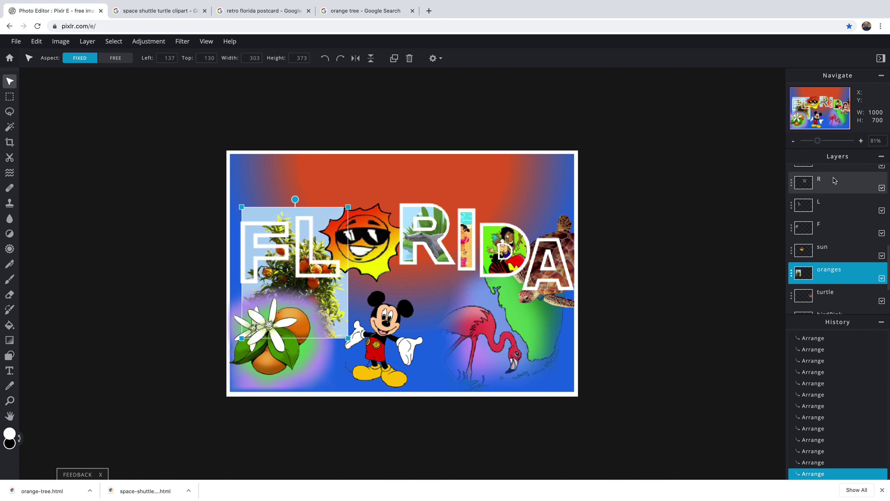
{"action": "left_click", "coordinate": [10, 97]}
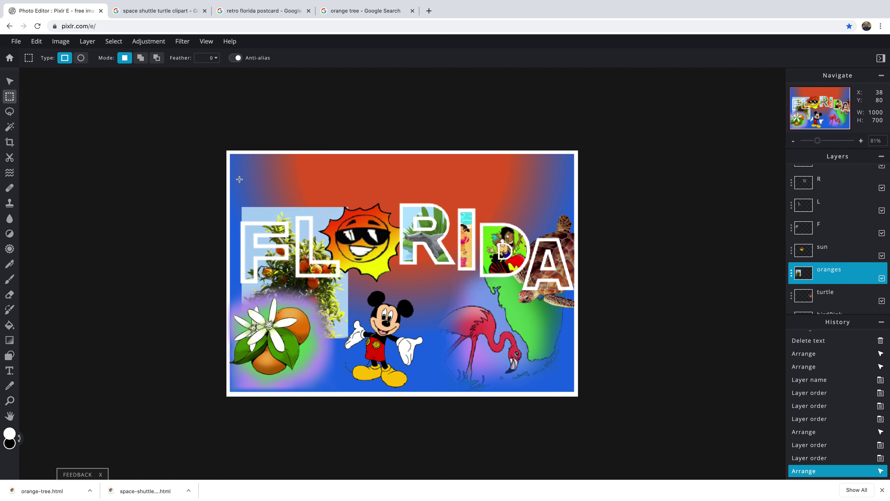
- Delete the orange-tree pixels over the F and in the sky strip above the L
{"action": "left_click_drag", "start_coordinate": [234, 182], "coordinate": [296, 329]}
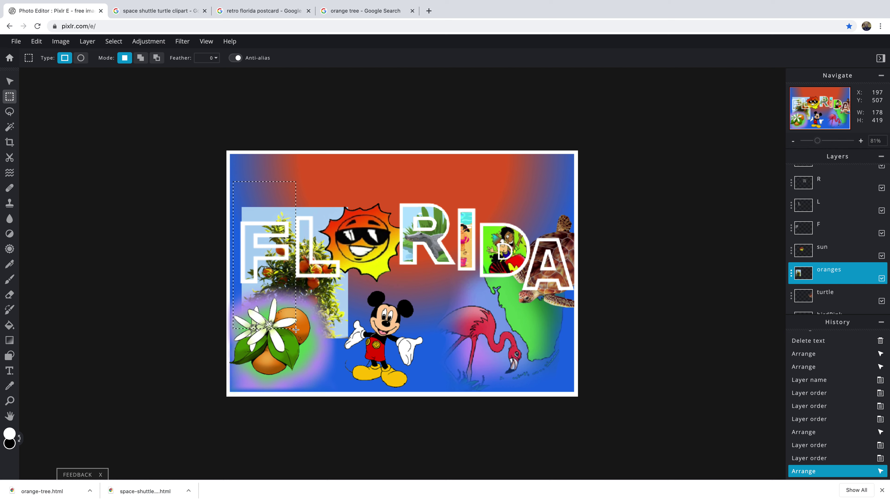
{"action": "key", "text": "Delete"}
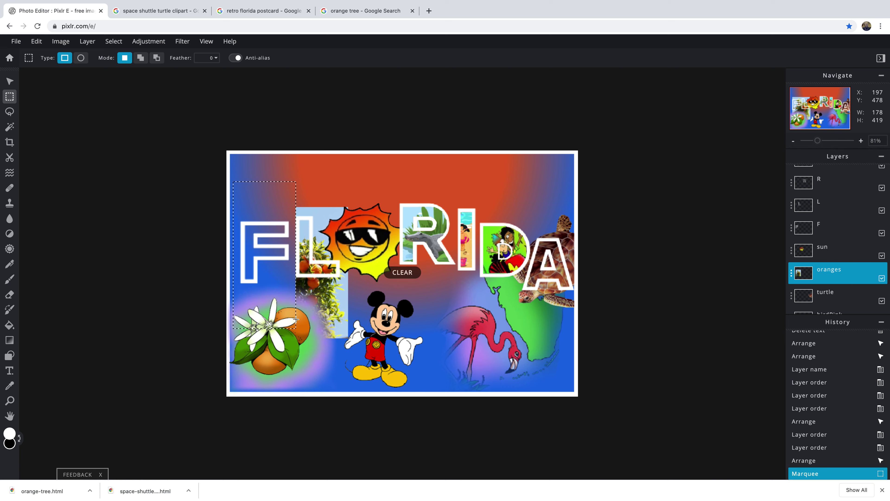
{"action": "mouse_move", "coordinate": [259, 154]}
{"action": "left_mouse_down"}
{"action": "mouse_move", "coordinate": [266, 175]}
{"action": "mouse_move", "coordinate": [323, 215]}
{"action": "mouse_move", "coordinate": [359, 217]}
{"action": "left_mouse_up"}
{"action": "key", "text": "Delete"}
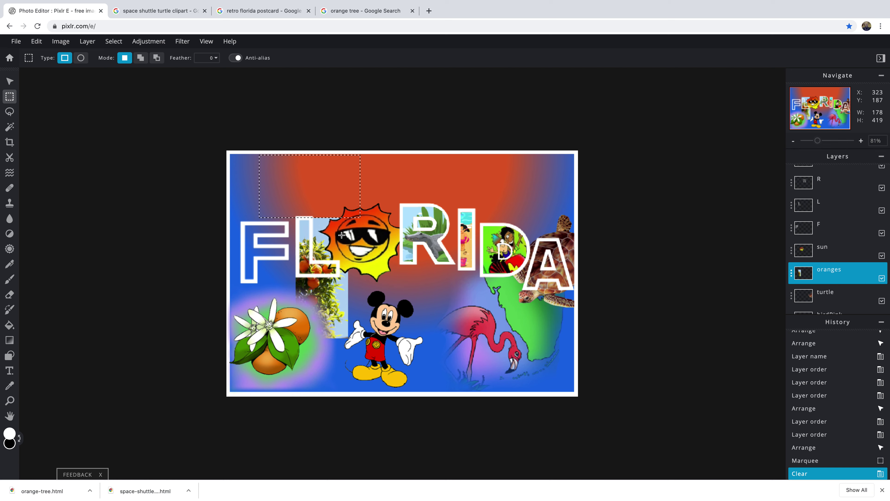
{"action": "key", "text": "Delete"}
{"action": "key", "text": "Delete"}
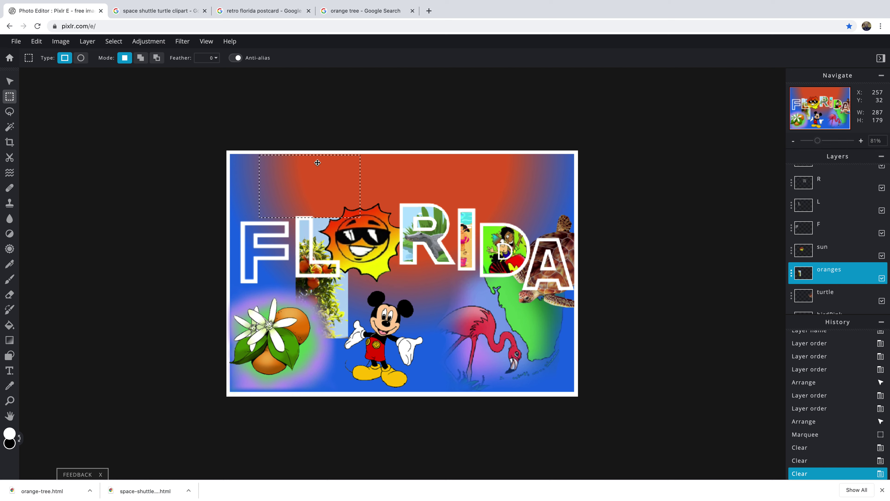
{"action": "left_click", "coordinate": [317, 163]}
{"action": "key", "text": "Delete"}
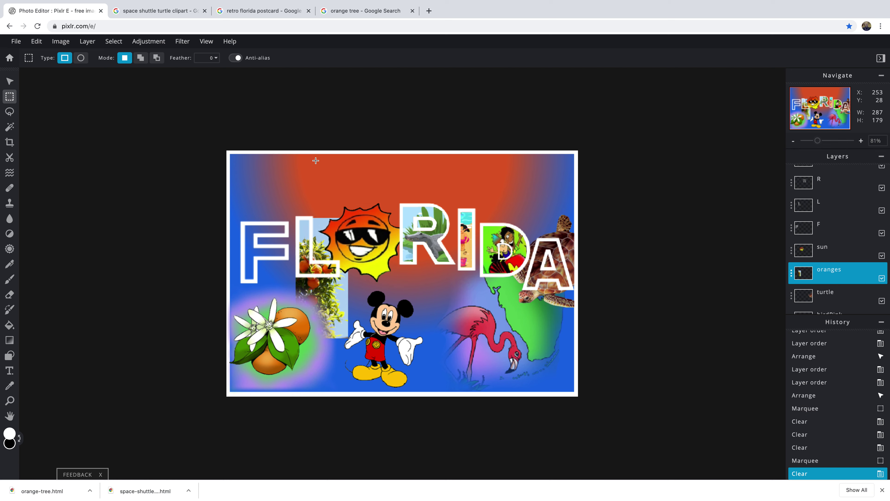
- Clear the orange tree from the strip beside the sun and below the L, then deselect
{"action": "left_click_drag", "start_coordinate": [316, 159], "coordinate": [326, 223]}
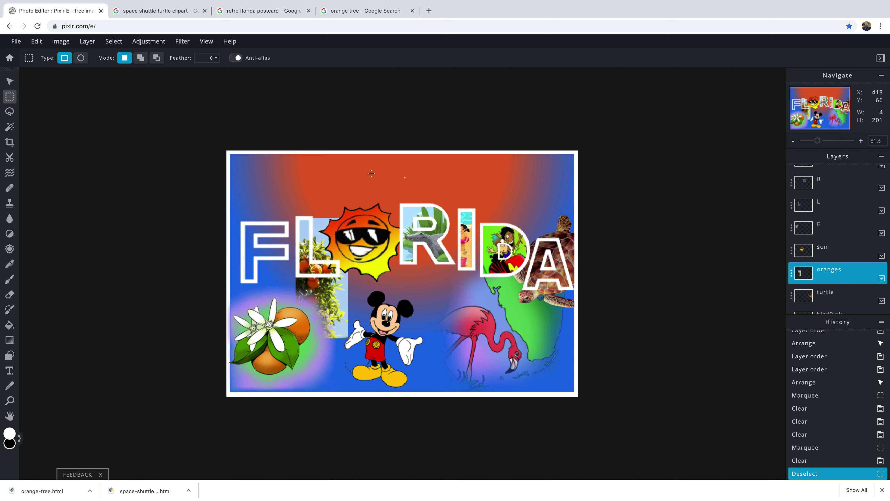
{"action": "left_click_drag", "start_coordinate": [371, 171], "coordinate": [312, 262]}
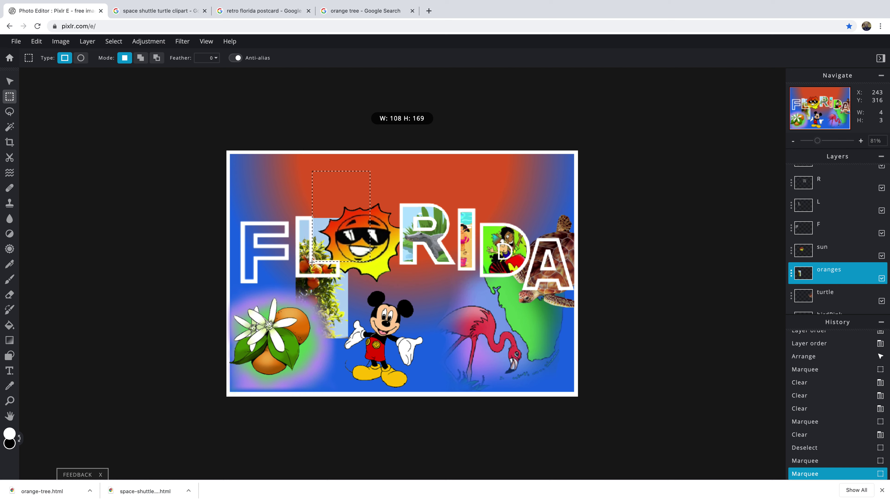
{"action": "left_click_drag", "start_coordinate": [311, 262], "coordinate": [311, 262]}
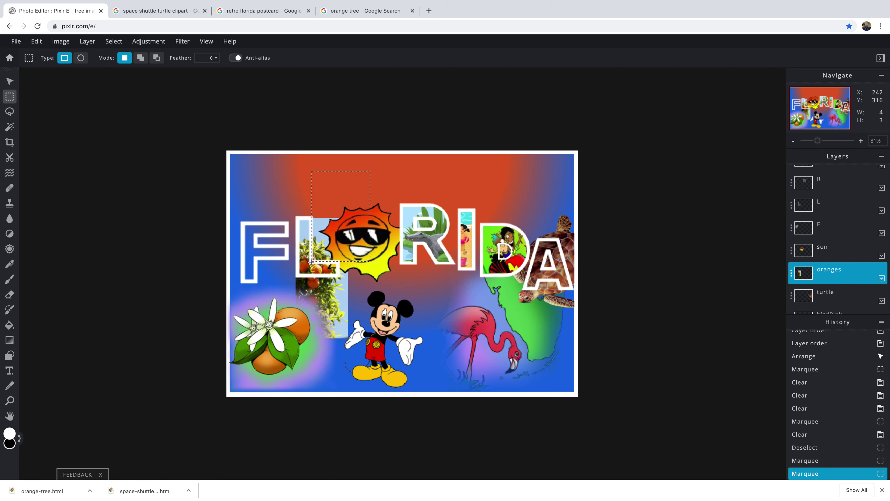
{"action": "key", "text": "Delete"}
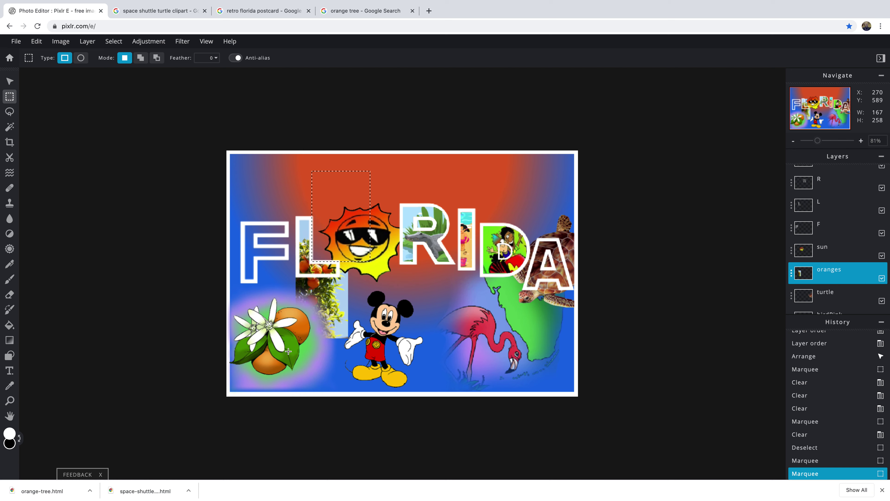
{"action": "left_click_drag", "start_coordinate": [424, 389], "coordinate": [269, 278]}
{"action": "key", "text": "Delete"}
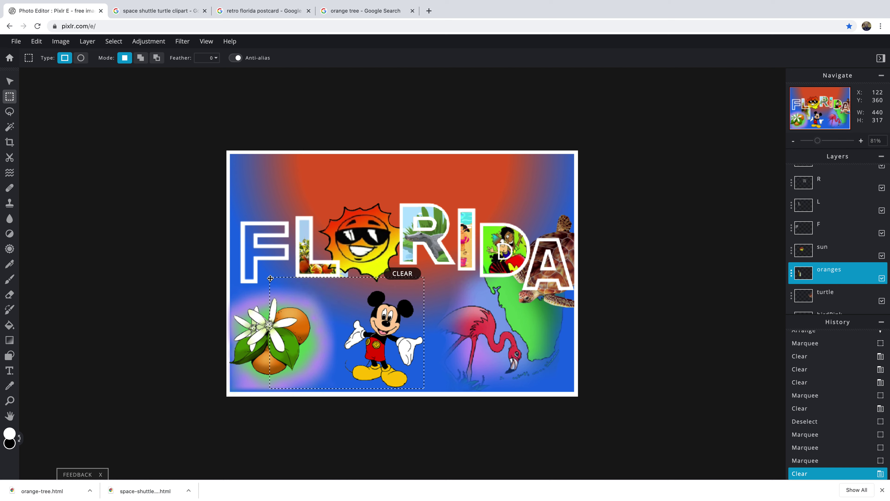
{"action": "key", "text": "ctrl+d"}
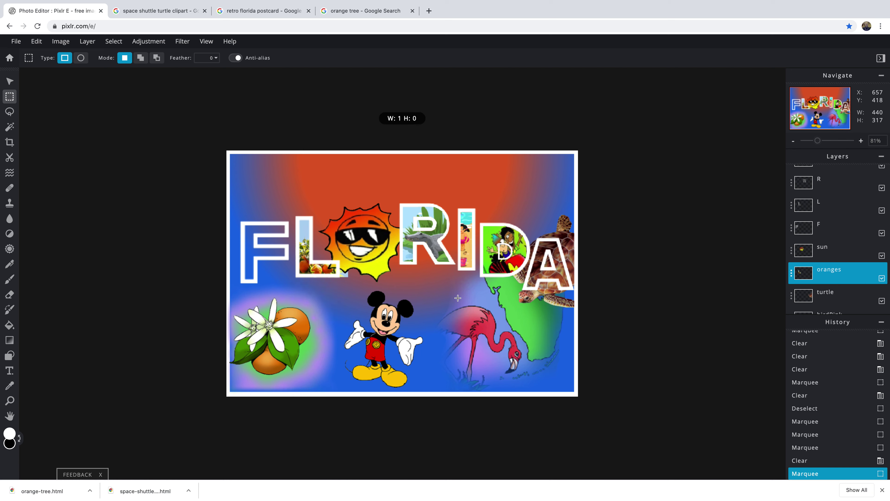
- Erase the leftover oranges in the thin strip right of the L and deselect
{"action": "left_click_drag", "start_coordinate": [351, 324], "coordinate": [339, 241]}
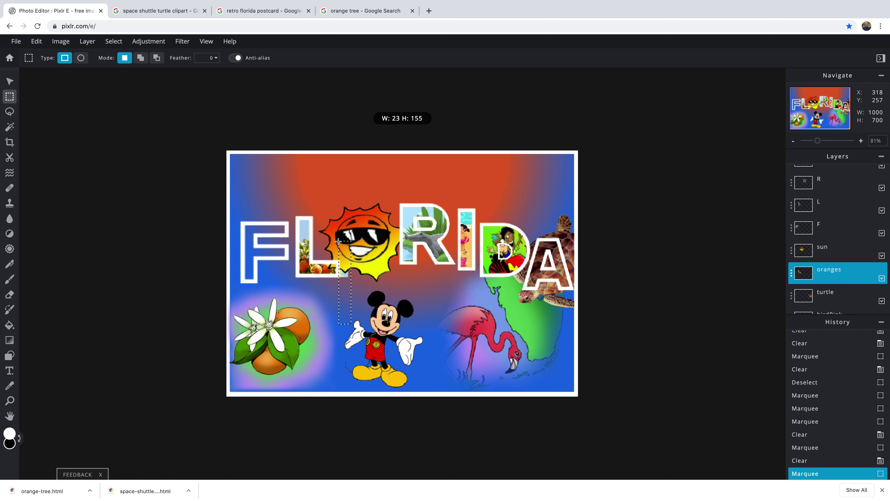
{"action": "key", "text": "Delete"}
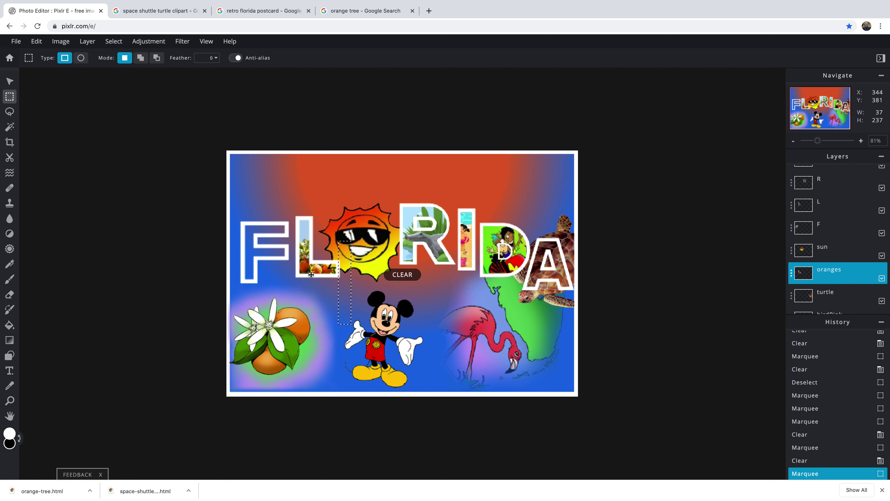
{"action": "key", "text": "Delete"}
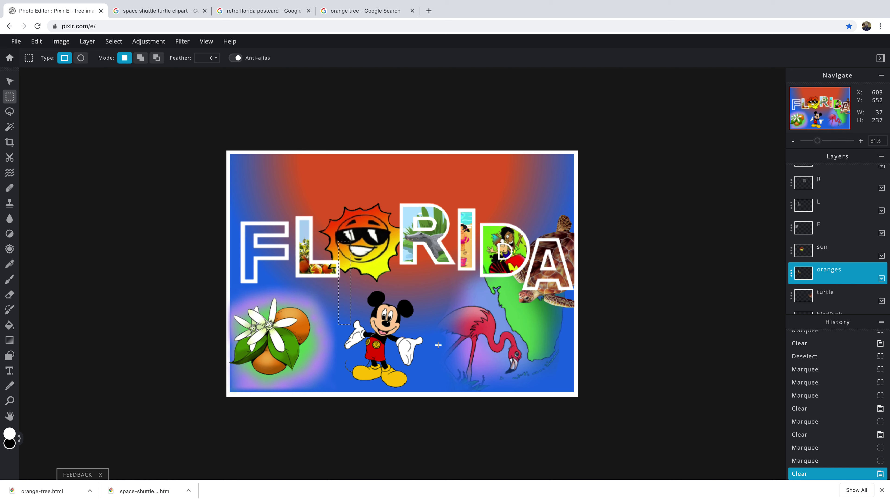
{"action": "key", "text": "ctrl+d"}
{"action": "left_click", "coordinate": [9, 81]}
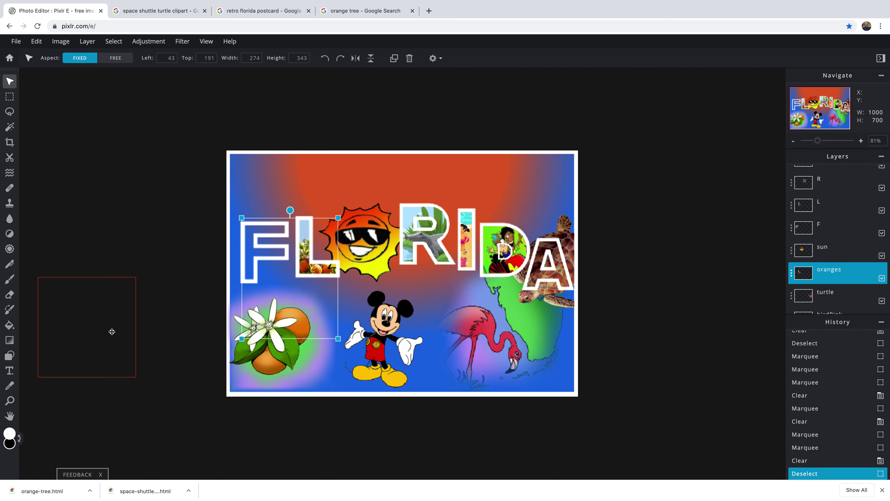
- Place the space shuttle image on the postcard's upper-left
{"action": "left_click_drag", "start_coordinate": [107, 328], "coordinate": [279, 272]}
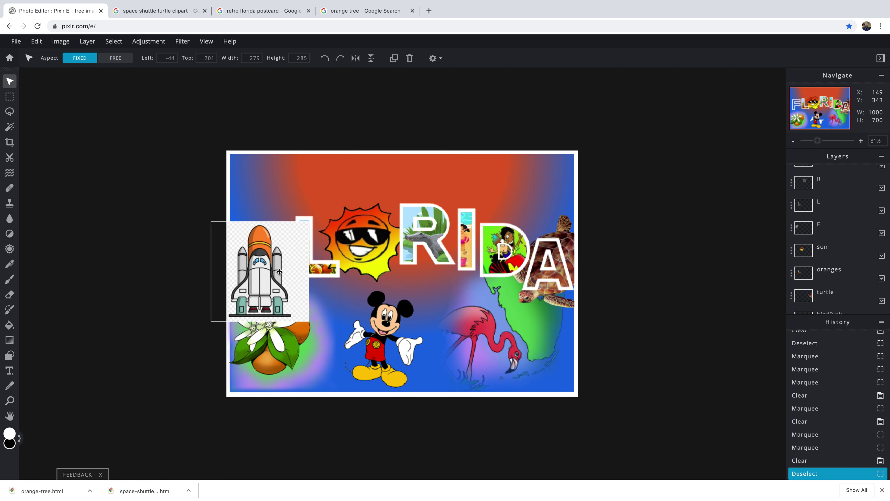
{"action": "scroll", "coordinate": [848, 210], "scroll_direction": "up", "scroll_amount": 4}
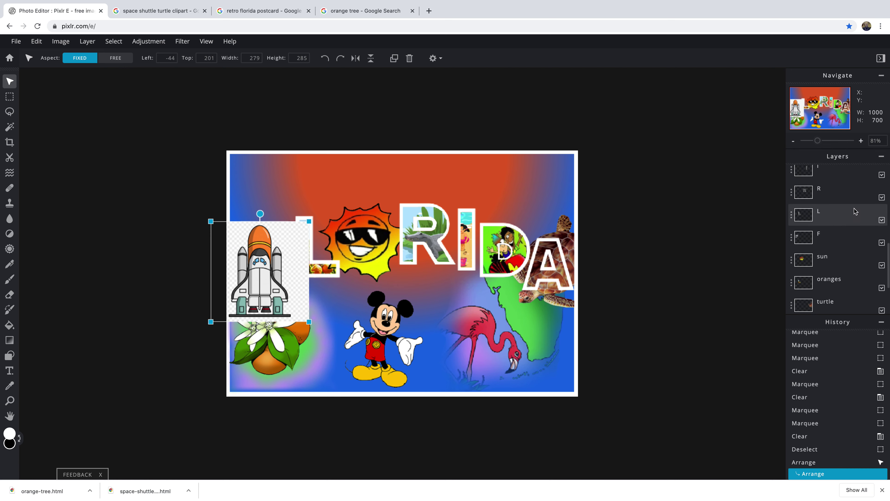
{"action": "scroll", "coordinate": [855, 213], "scroll_direction": "up", "scroll_amount": 5}
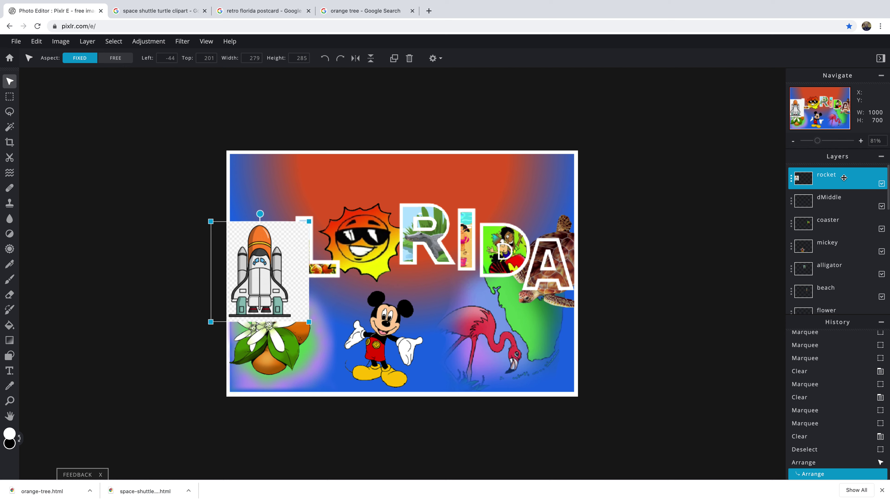
- Move the rocket layer down below the flower and letter layers
{"action": "left_click_drag", "start_coordinate": [843, 178], "coordinate": [858, 305]}
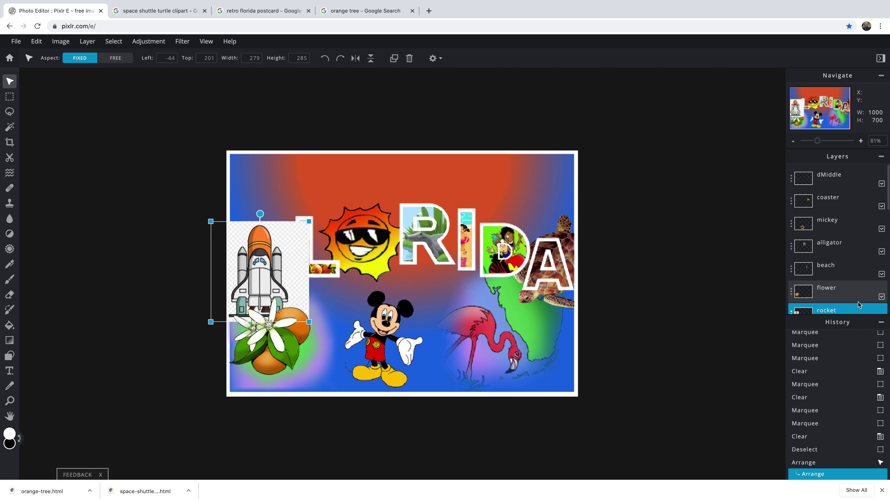
{"action": "left_click_drag", "start_coordinate": [859, 230], "coordinate": [860, 307]}
{"action": "scroll", "coordinate": [857, 245], "scroll_direction": "down", "scroll_amount": 3}
{"action": "left_click_drag", "start_coordinate": [853, 192], "coordinate": [841, 290]}
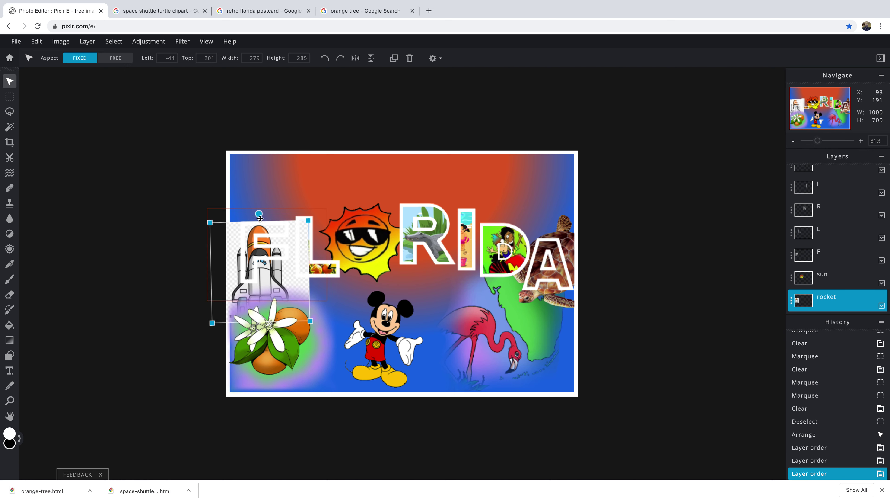
{"action": "left_click", "coordinate": [259, 221]}
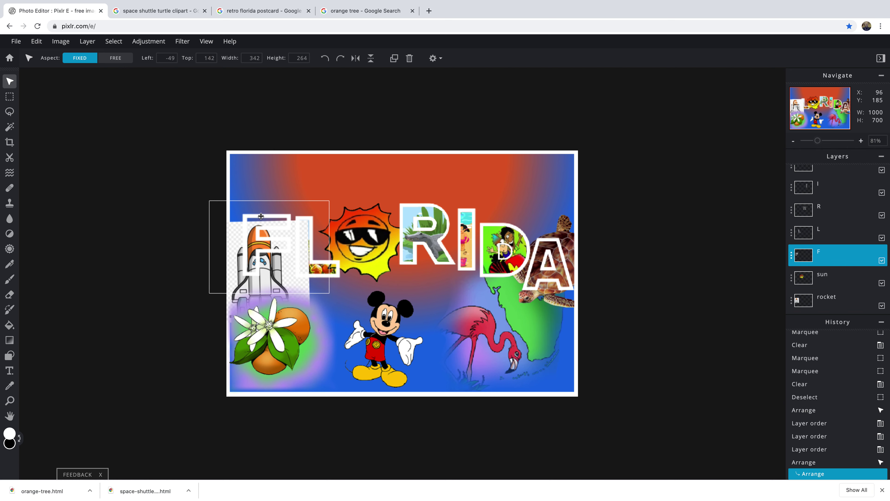
- Set the F letter layer to LOCKED in its layer settings, with the rocket layer selected
{"action": "left_click_drag", "start_coordinate": [260, 221], "coordinate": [259, 226]}
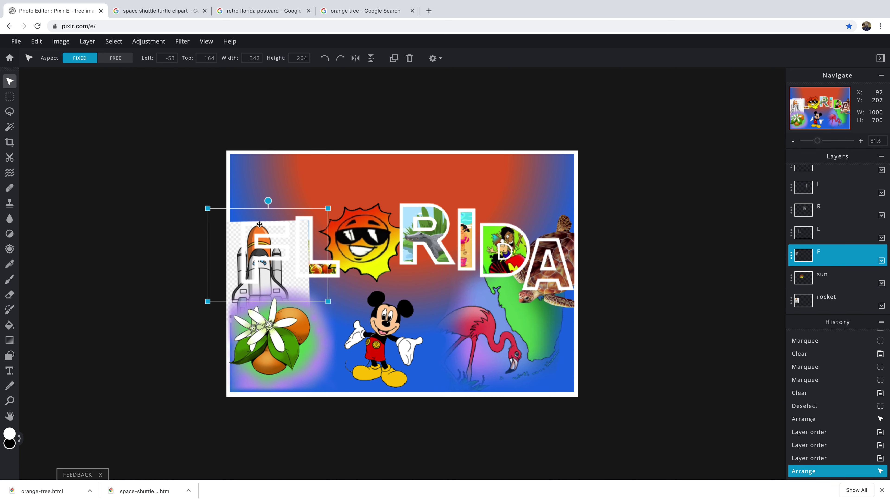
{"action": "left_click", "coordinate": [835, 297]}
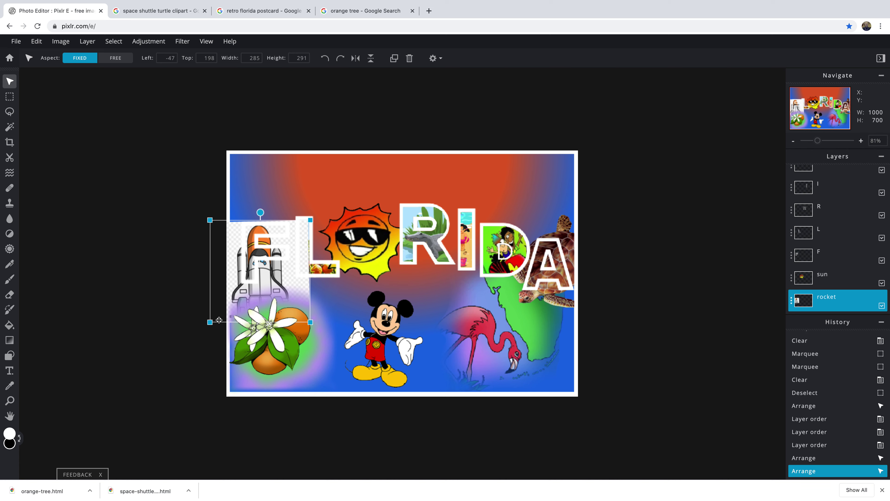
{"action": "left_click", "coordinate": [794, 260]}
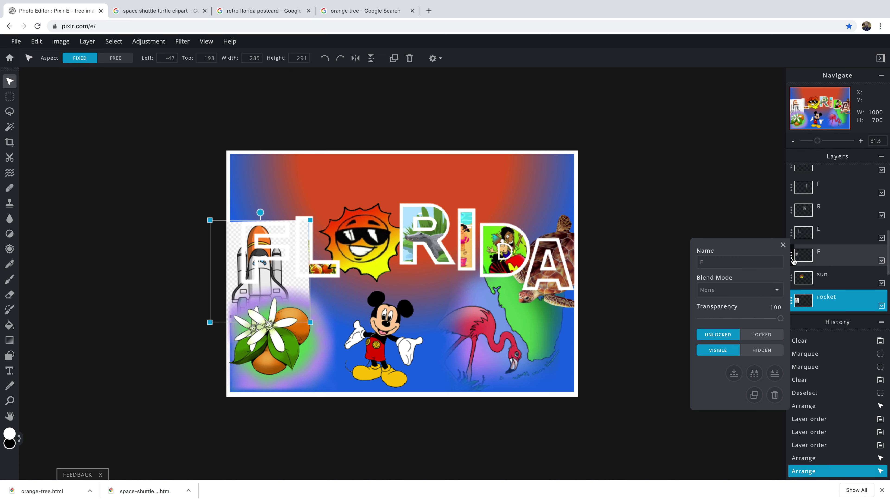
{"action": "left_click", "coordinate": [768, 339]}
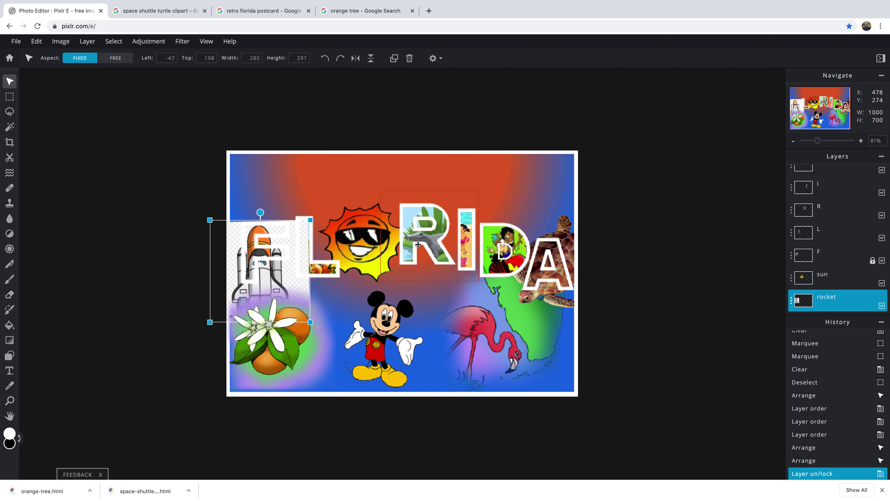
- Scale the rocket to about 221 × 225 and align it with the canvas's left edge
{"action": "left_click_drag", "start_coordinate": [246, 231], "coordinate": [254, 207]}
{"action": "left_click", "coordinate": [319, 196]}
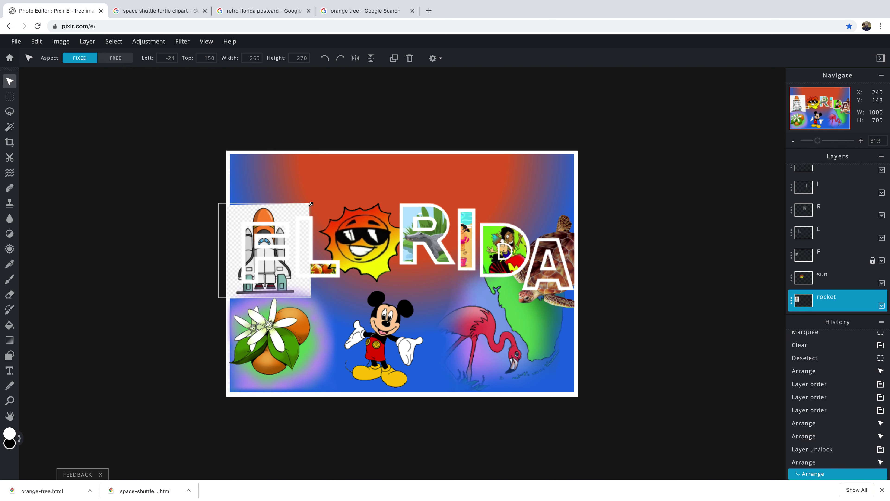
{"action": "left_click_drag", "start_coordinate": [297, 223], "coordinate": [296, 220]}
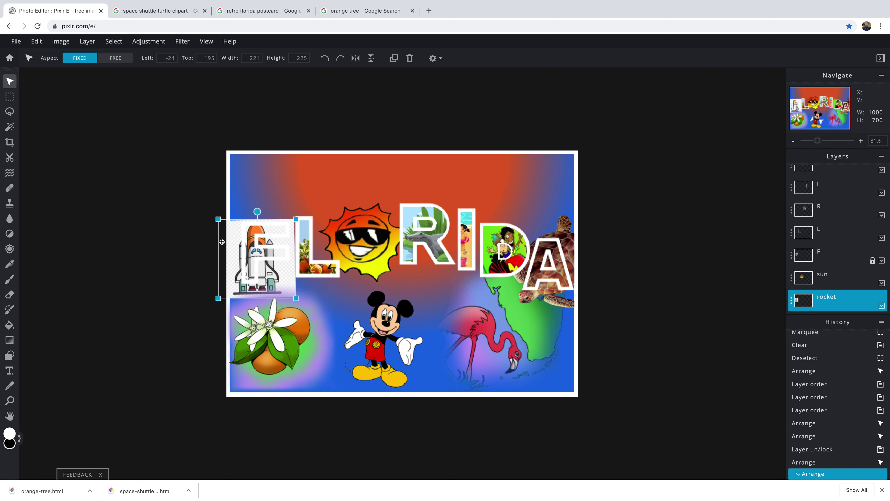
{"action": "left_click", "coordinate": [231, 240]}
{"action": "left_click_drag", "start_coordinate": [238, 229], "coordinate": [244, 238]}
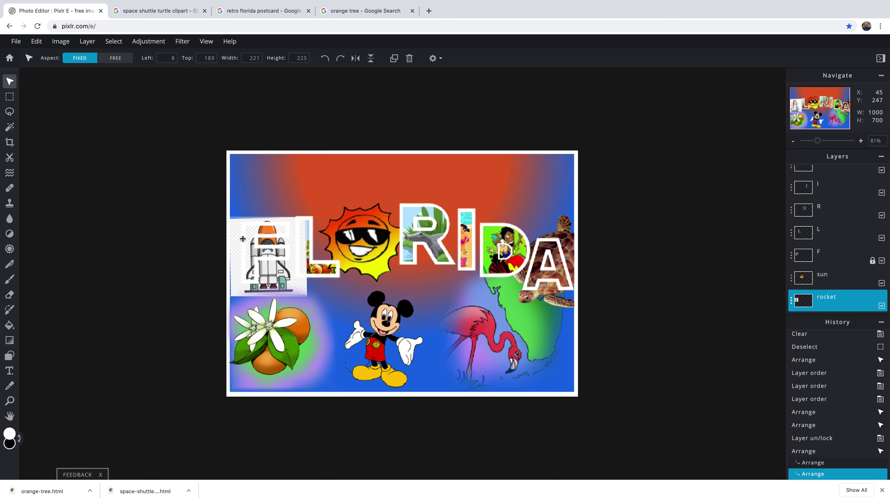
{"action": "left_click_drag", "start_coordinate": [244, 236], "coordinate": [242, 234]}
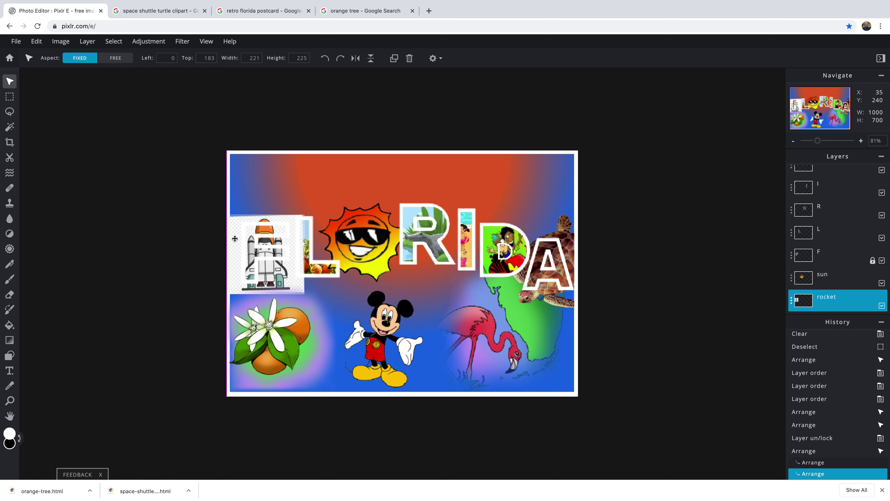
{"action": "mouse_move", "coordinate": [235, 239]}
{"action": "left_mouse_down"}
{"action": "mouse_move", "coordinate": [218, 238]}
{"action": "mouse_move", "coordinate": [234, 237]}
{"action": "left_mouse_up"}
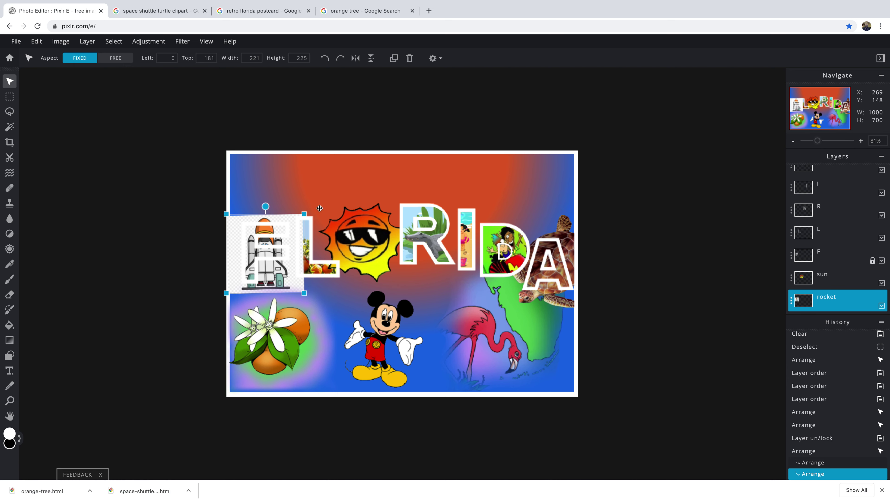
- Shrink the rocket further to 174 × 177 and center it inside the F outline
{"action": "left_click_drag", "start_coordinate": [304, 213], "coordinate": [287, 231]}
{"action": "left_click_drag", "start_coordinate": [239, 254], "coordinate": [242, 246]}
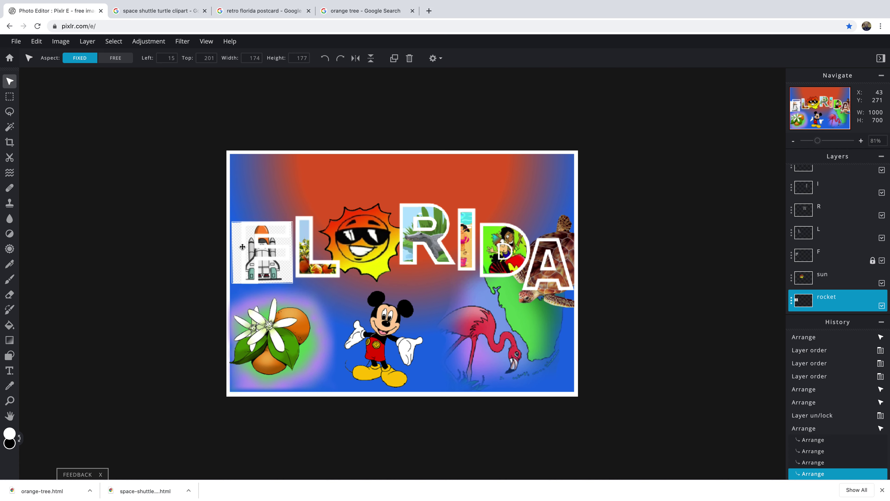
{"action": "left_click", "coordinate": [305, 175]}
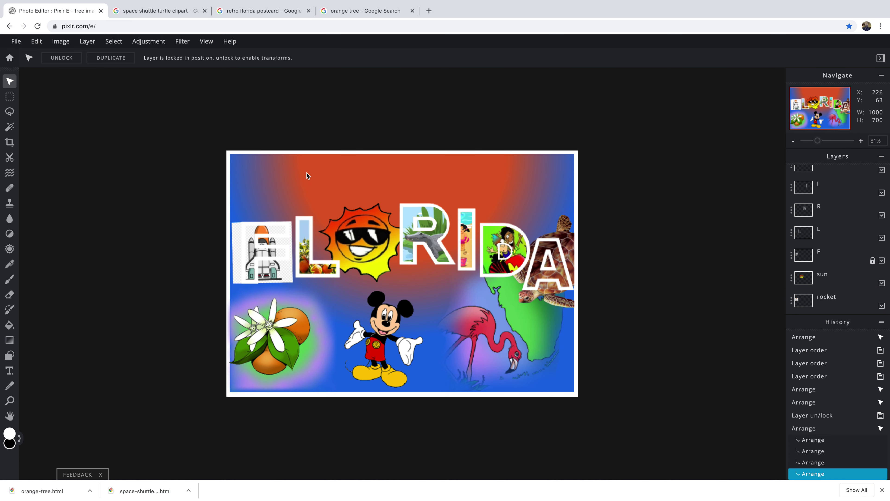
{"action": "key", "text": "ctrl+z"}
{"action": "key", "text": "ctrl+y"}
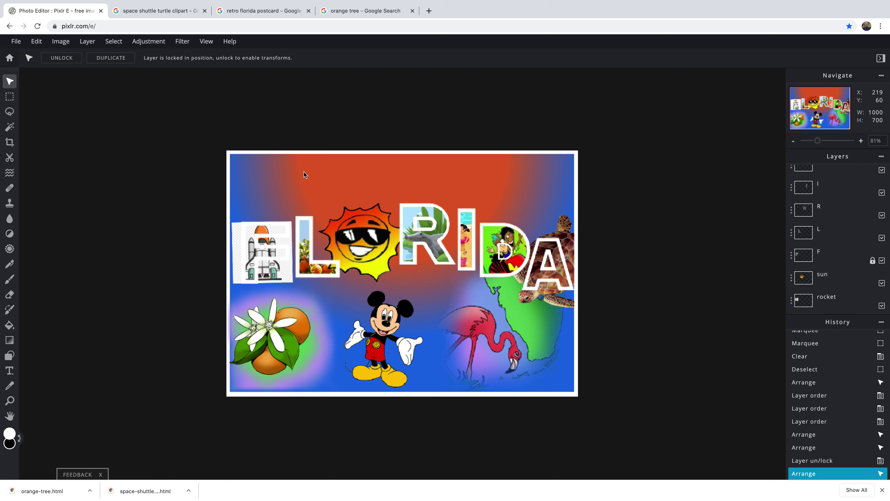
{"action": "left_click", "coordinate": [10, 126]}
- Magic-wand select the rocket layer's checkered backdrop, delete it, and deselect
{"action": "left_click", "coordinate": [278, 230]}
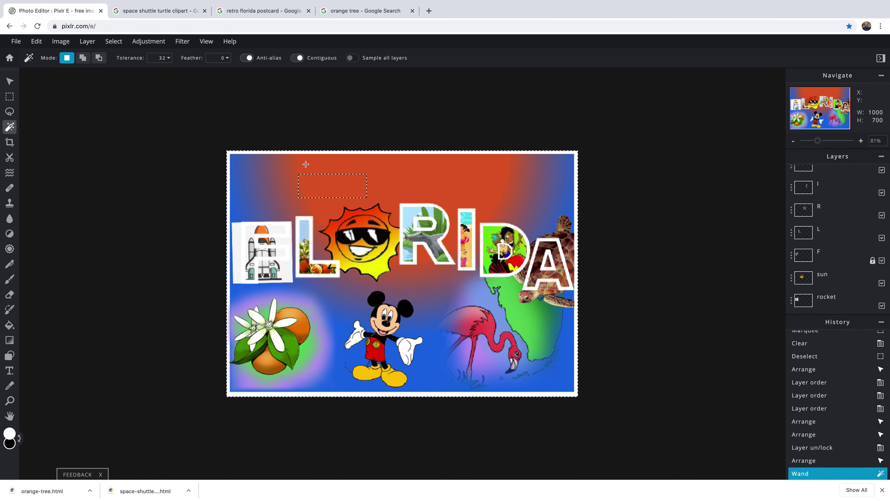
{"action": "left_click", "coordinate": [829, 297]}
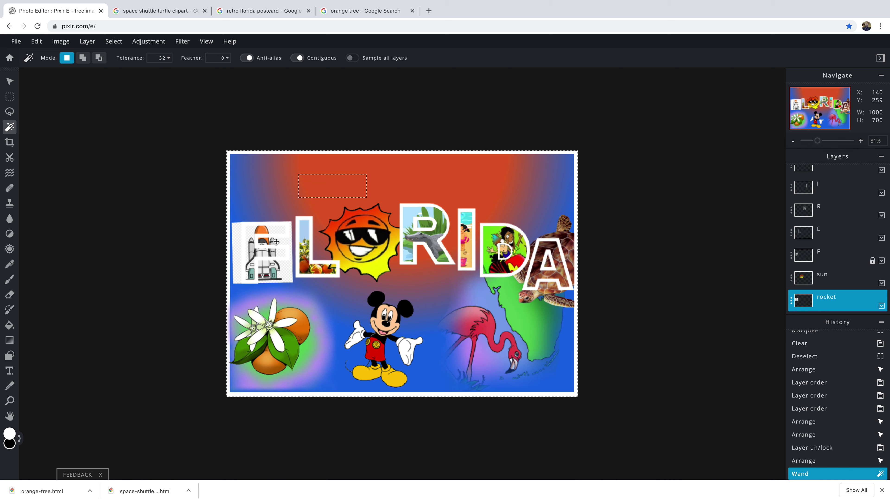
{"action": "left_click", "coordinate": [278, 230]}
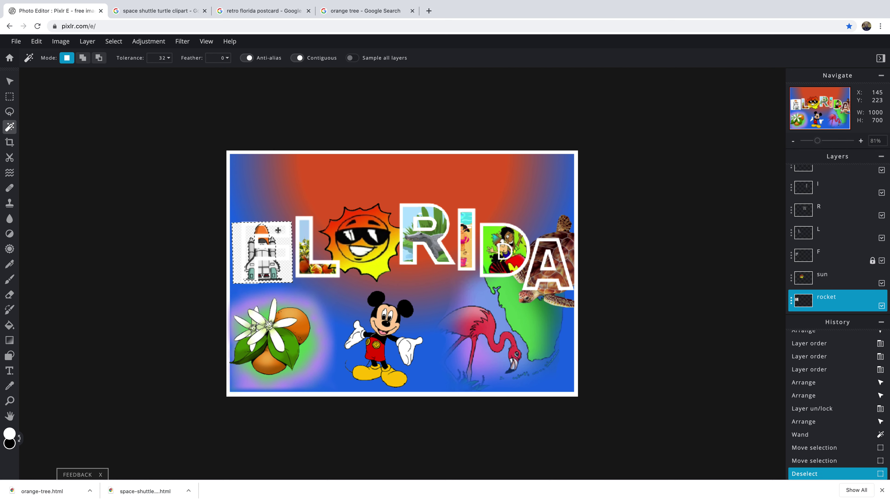
{"action": "left_click", "coordinate": [278, 230]}
{"action": "left_click", "coordinate": [278, 230]}
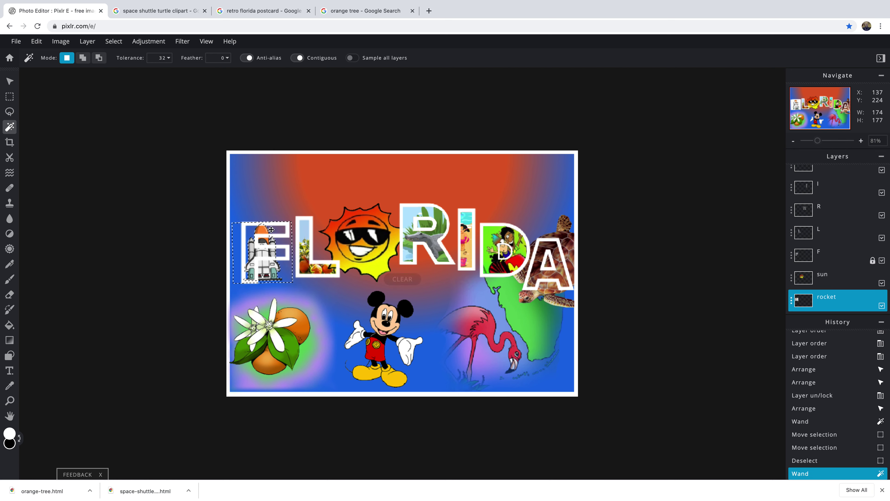
{"action": "key", "text": "Delete"}
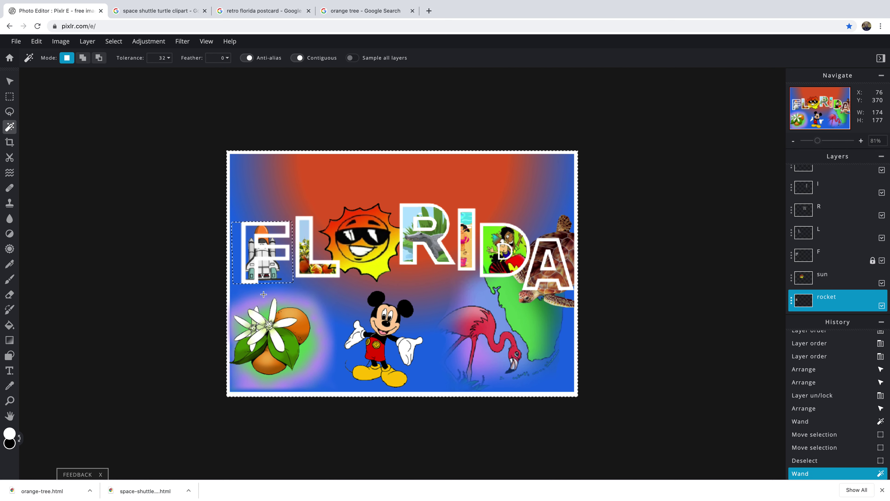
{"action": "left_click", "coordinate": [146, 141]}
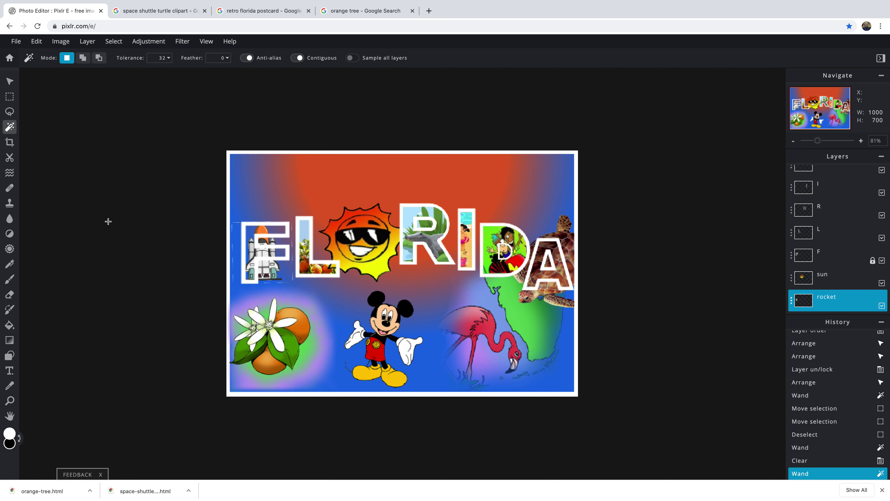
{"action": "key", "text": "ctrl+d"}
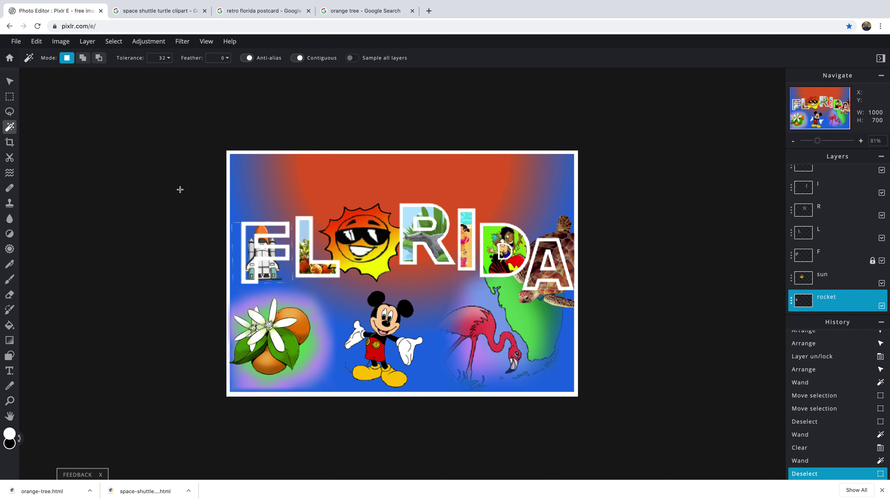
{"action": "left_click", "coordinate": [10, 96]}
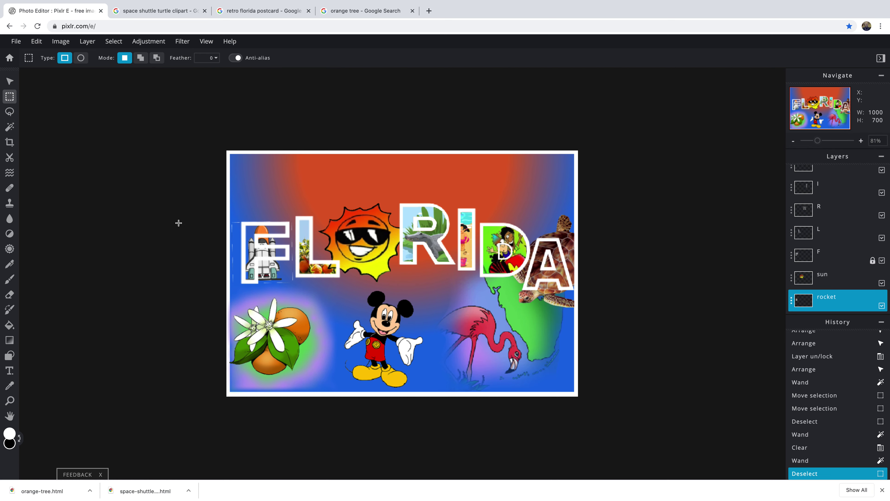
- Delete the rocket pixels left of the F and those spilling past its right side
{"action": "left_click_drag", "start_coordinate": [189, 196], "coordinate": [242, 329]}
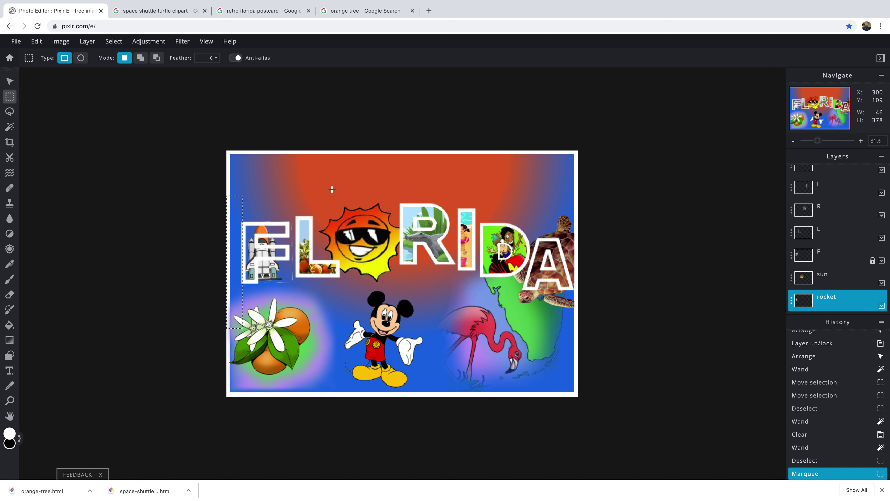
{"action": "key", "text": "Delete"}
{"action": "left_click_drag", "start_coordinate": [330, 191], "coordinate": [282, 312]}
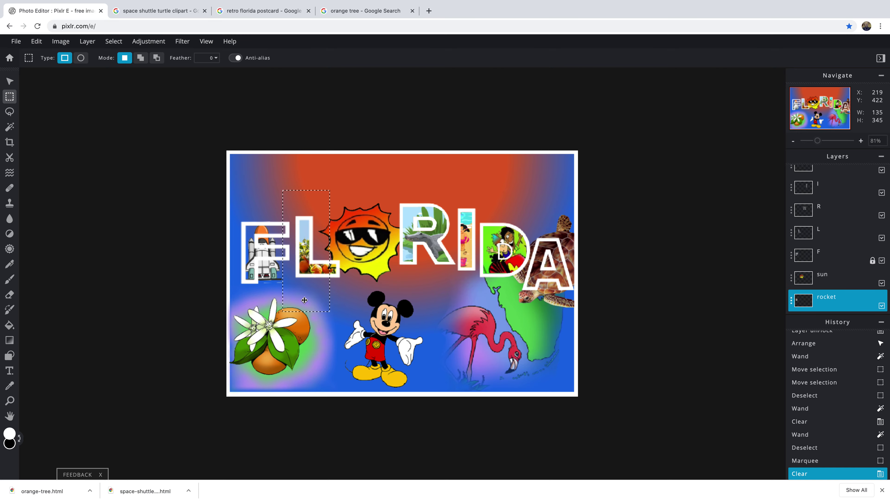
{"action": "key", "text": "Delete"}
{"action": "key", "text": "ctrl+plus"}
{"action": "key", "text": "ctrl+plus"}
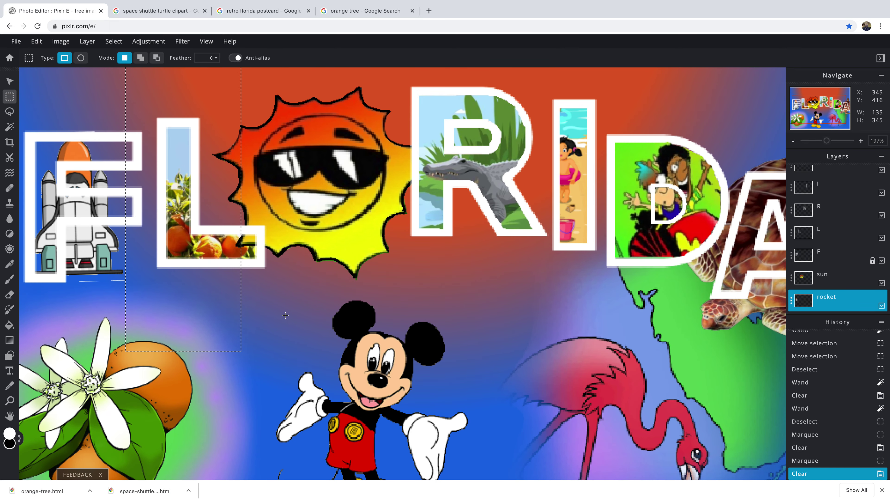
{"action": "scroll", "coordinate": [190, 308], "scroll_direction": "down", "scroll_amount": 1}
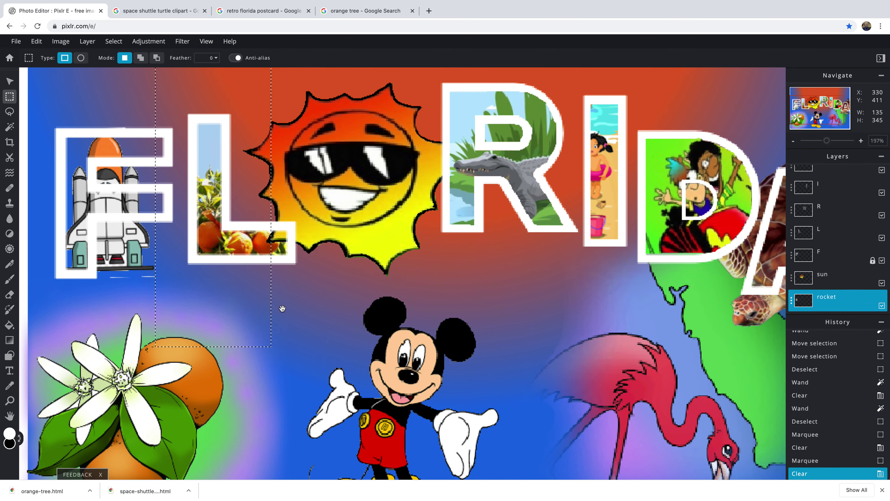
{"action": "scroll", "coordinate": [282, 308], "scroll_direction": "down", "scroll_amount": 1}
{"action": "left_click_drag", "start_coordinate": [206, 320], "coordinate": [204, 308]}
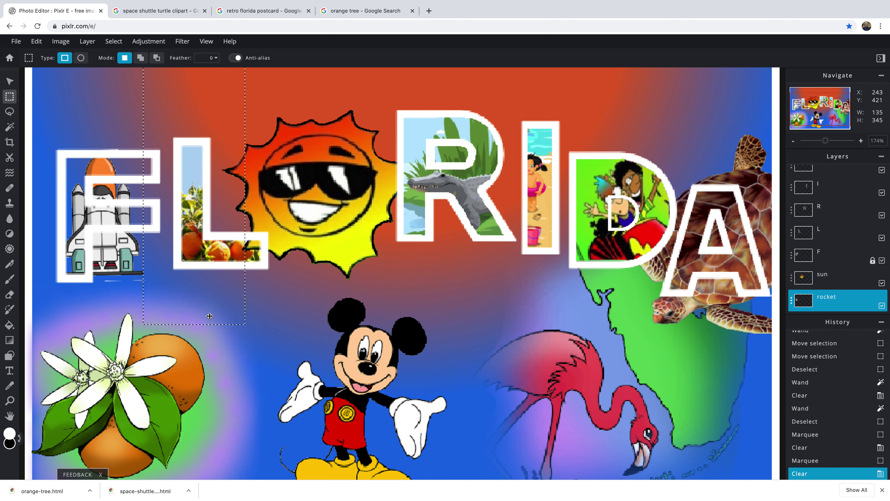
{"action": "left_click", "coordinate": [209, 316]}
- Clear the rocket parts outside the F's lower stem and between its arms, then deselect
{"action": "left_click_drag", "start_coordinate": [225, 346], "coordinate": [90, 229]}
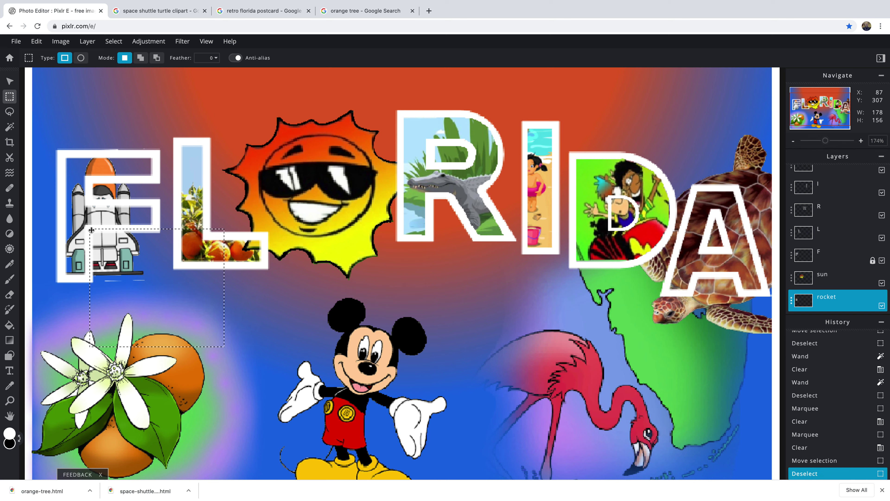
{"action": "key", "text": "Delete"}
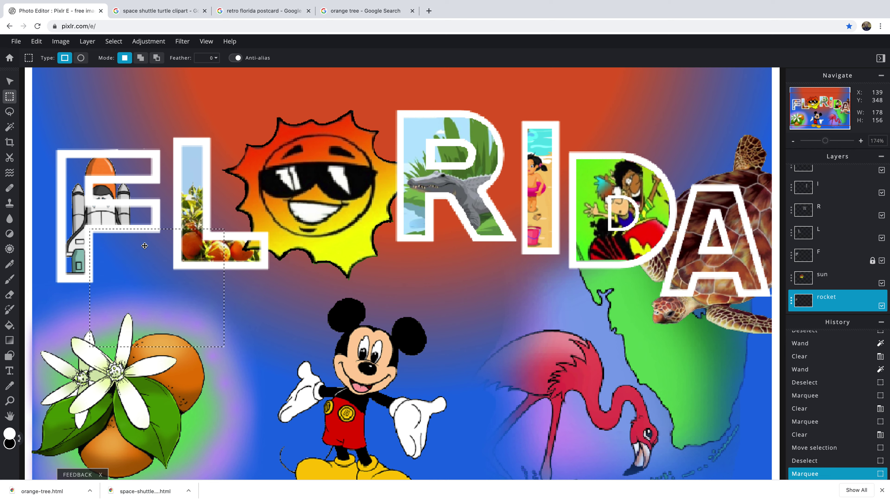
{"action": "left_click", "coordinate": [155, 180]}
{"action": "left_click_drag", "start_coordinate": [155, 179], "coordinate": [91, 203]}
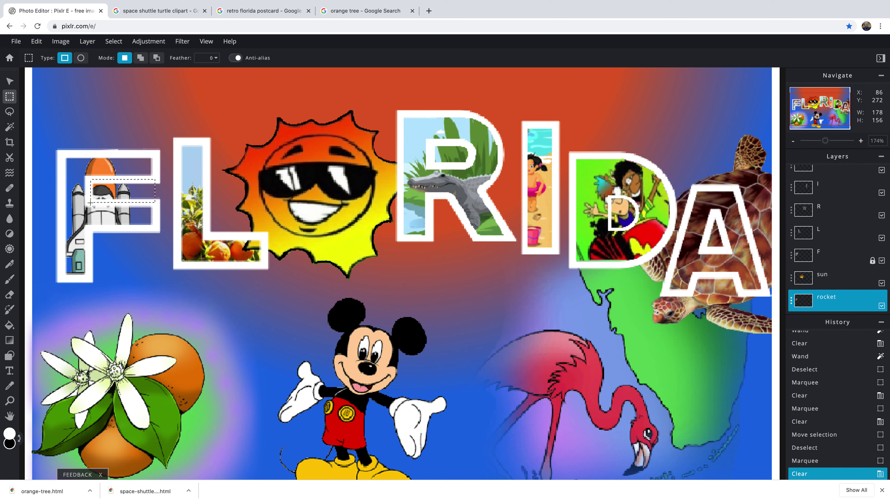
{"action": "left_click", "coordinate": [250, 327]}
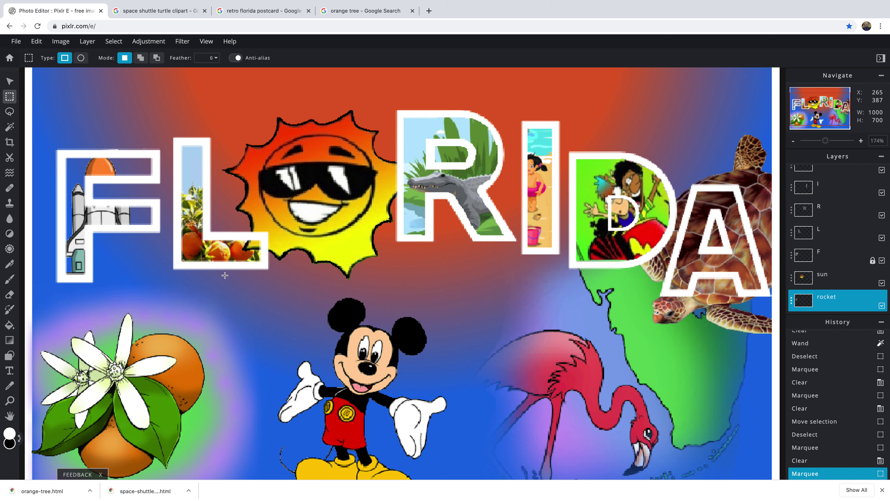
{"action": "key", "text": "ctrl+d"}
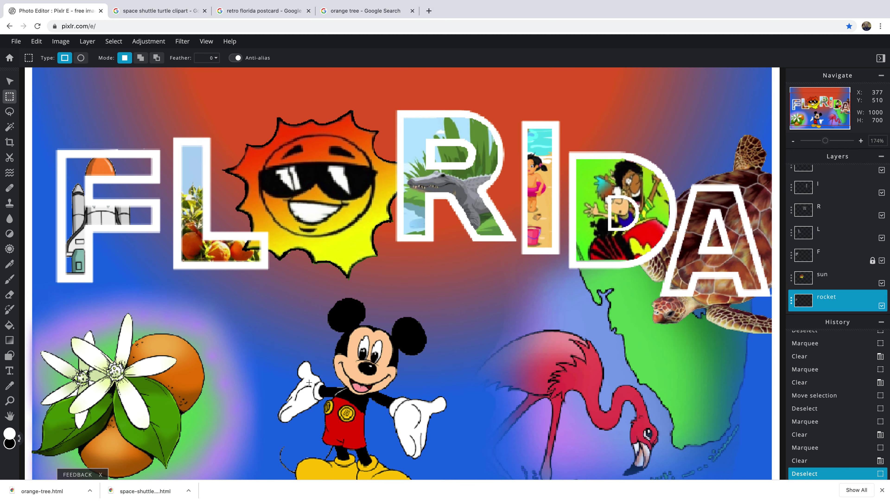
{"action": "scroll", "coordinate": [306, 384], "scroll_direction": "down", "scroll_amount": 5}
- Zoom out to about 101% to see the whole postcard, then switch to the 'retro florida postcard' image search
{"action": "scroll", "coordinate": [302, 385], "scroll_direction": "up", "scroll_amount": 3}
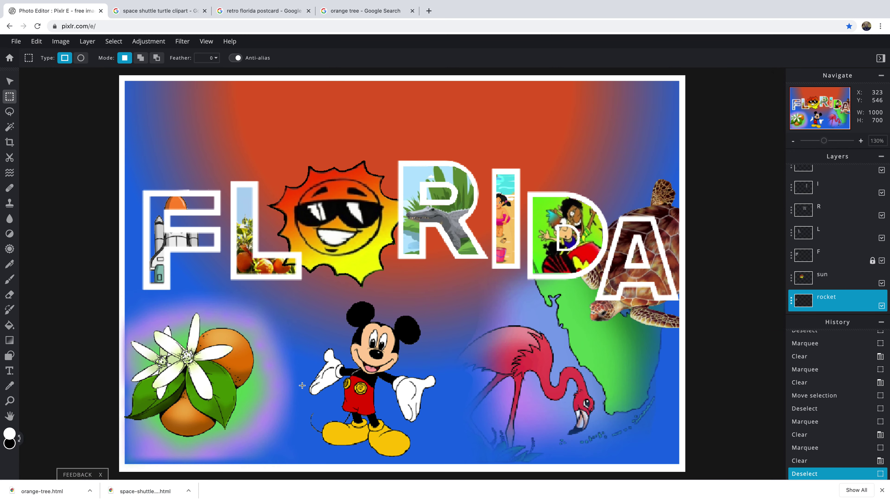
{"action": "scroll", "coordinate": [302, 385], "scroll_direction": "down", "scroll_amount": 1}
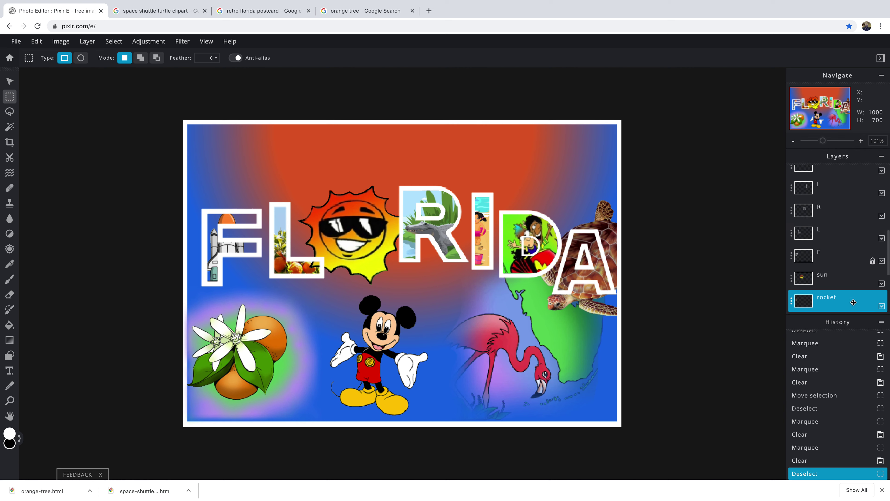
{"action": "scroll", "coordinate": [853, 301], "scroll_direction": "down", "scroll_amount": 1}
{"action": "scroll", "coordinate": [853, 301], "scroll_direction": "down", "scroll_amount": 3}
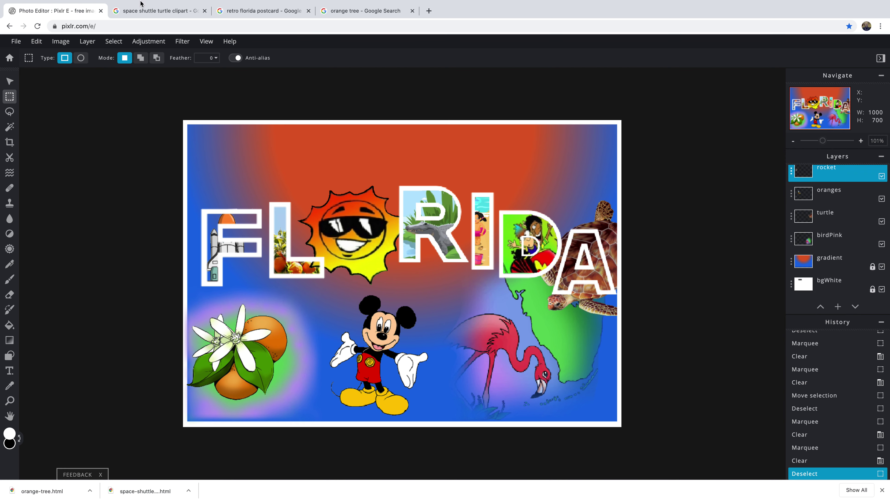
{"action": "left_click", "coordinate": [258, 13]}
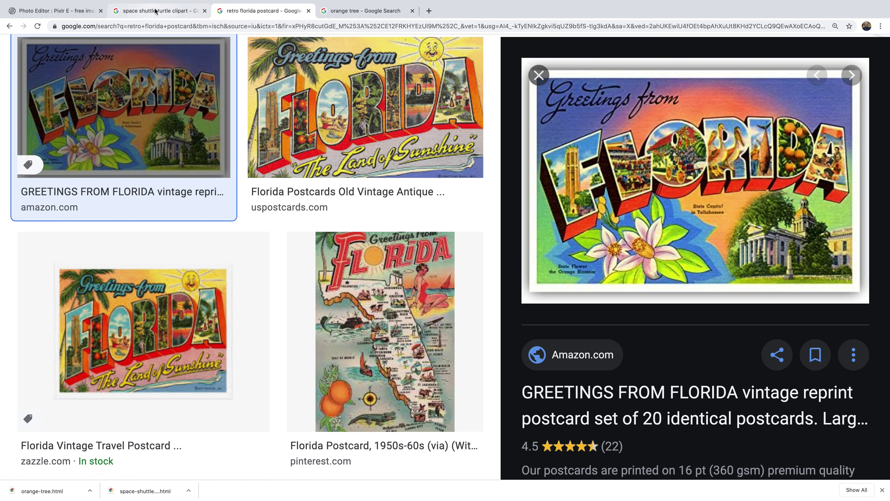
- Go back to the Pixlr E postcard after reviewing the vintage Greetings from Florida references
{"action": "left_click", "coordinate": [57, 10]}
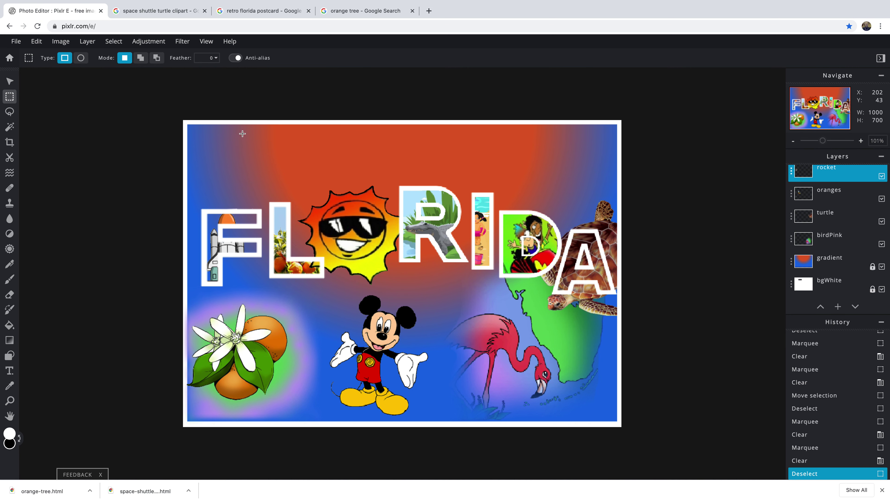
- Add a new text layer and type 'Greetings From', correcting a typo along the way
{"action": "left_click", "coordinate": [839, 306]}
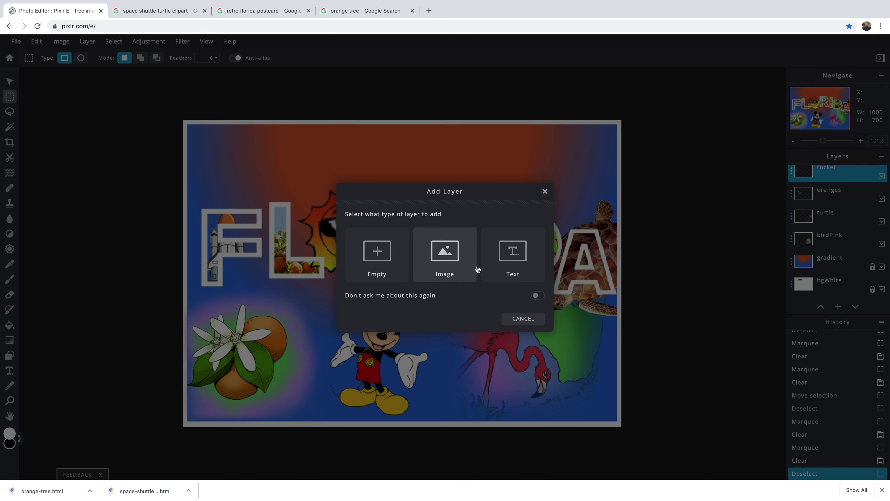
{"action": "left_click", "coordinate": [506, 266]}
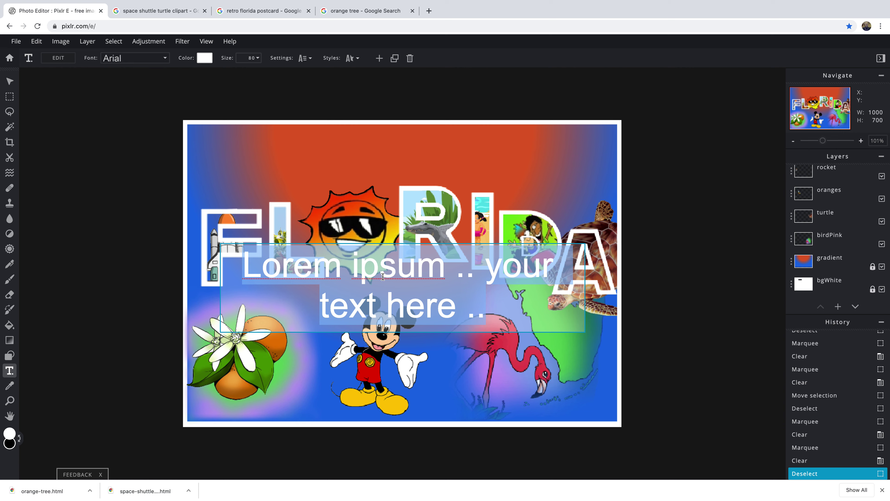
{"action": "type", "text": "Greetl9ng"}
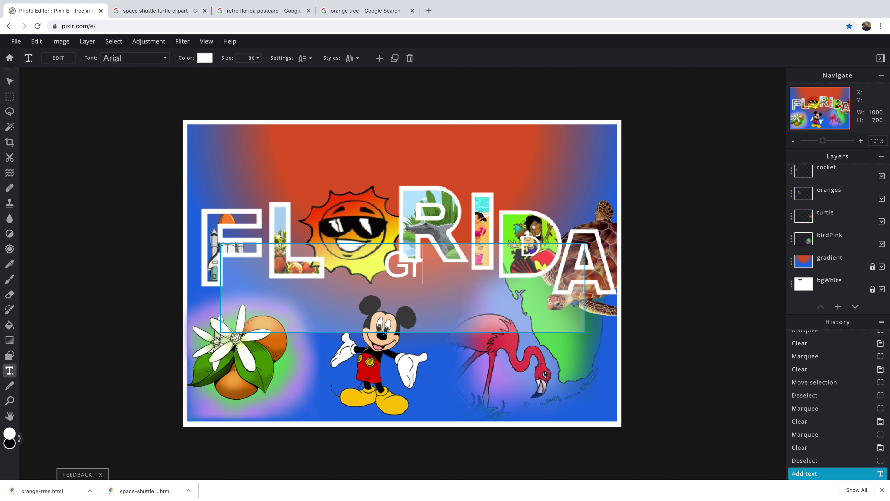
{"action": "key", "text": "BackSpace"}
{"action": "key", "text": "BackSpace"}
{"action": "key", "text": "BackSpace"}
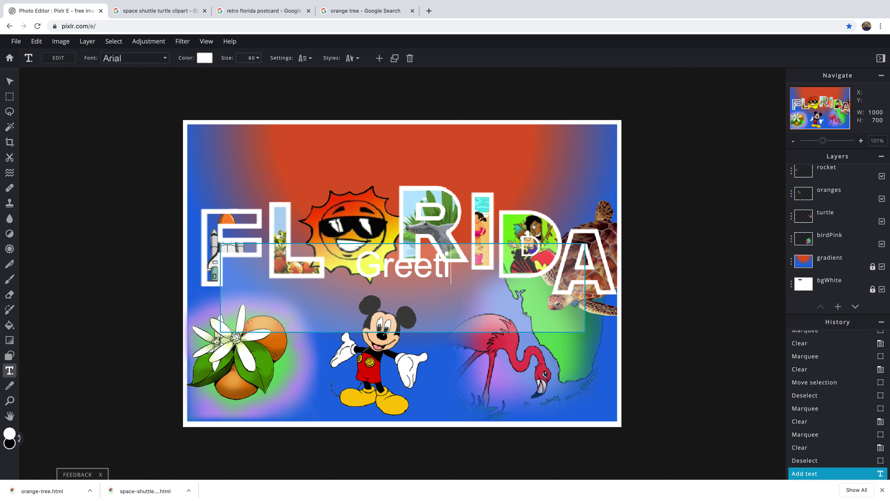
{"action": "type", "text": "n"}
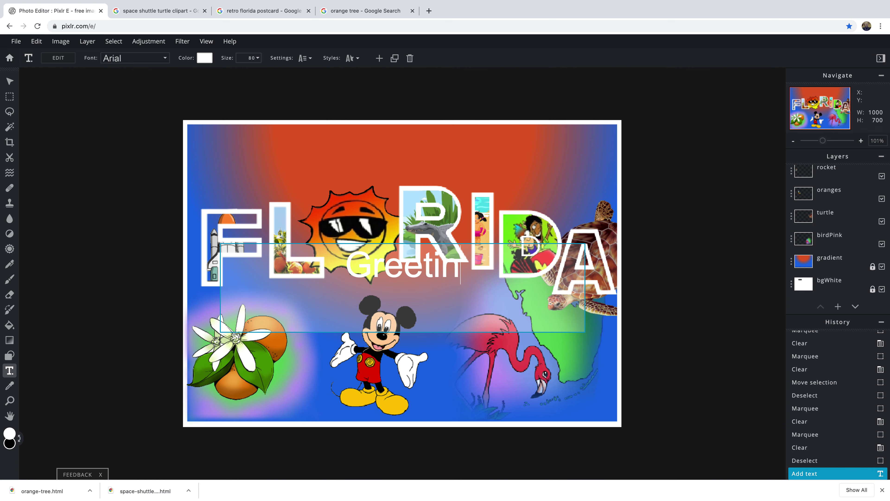
{"action": "type", "text": "gs Fr"}
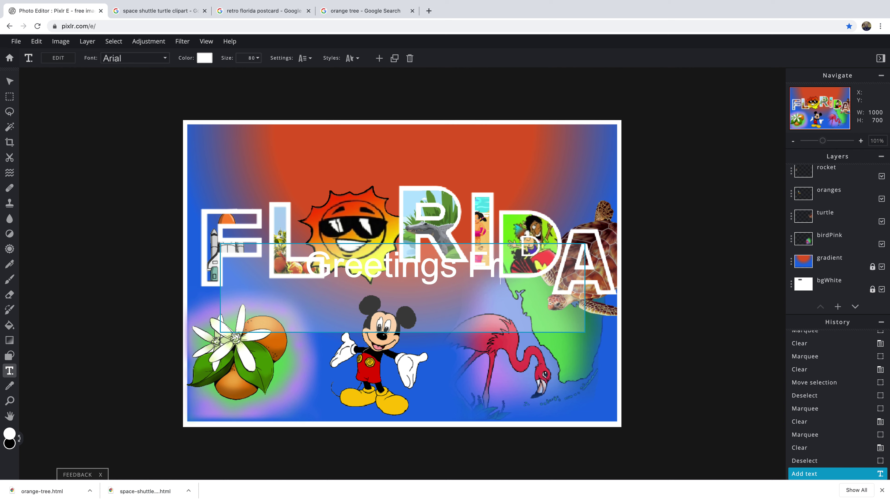
{"action": "type", "text": "om"}
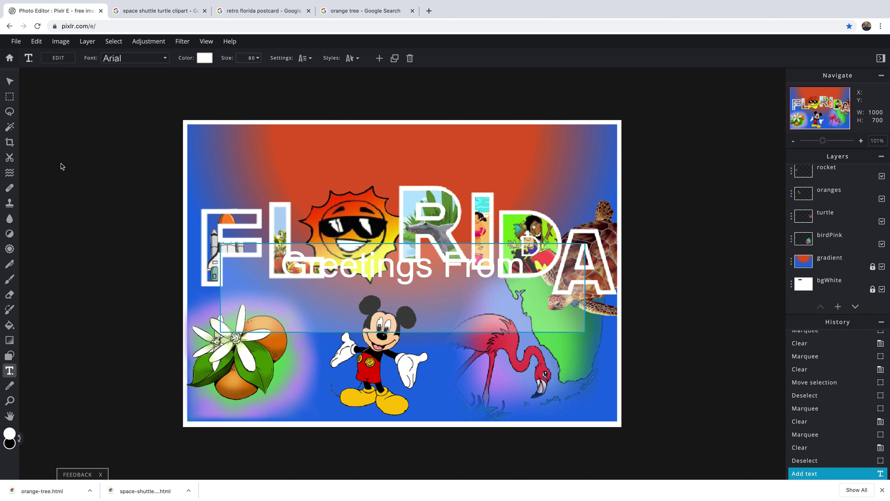
- Change the Greetings From text colour to near-black #090909
{"action": "left_click", "coordinate": [203, 58]}
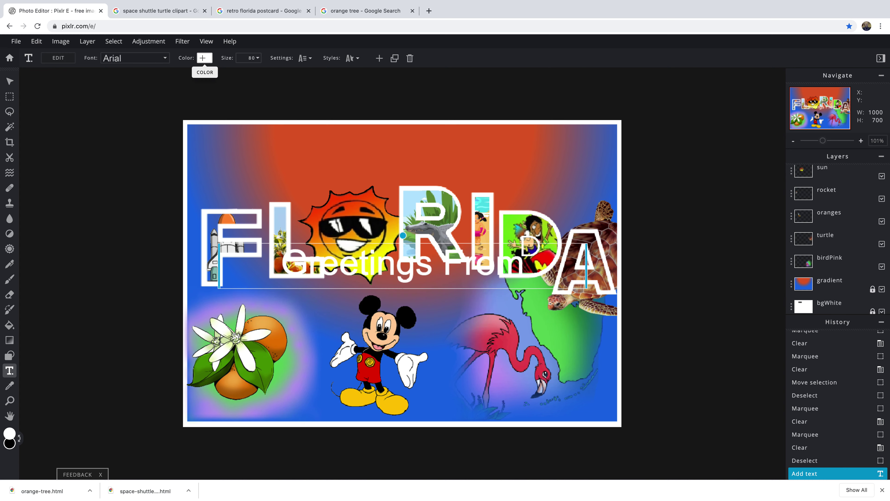
{"action": "left_click", "coordinate": [202, 58]}
{"action": "left_click", "coordinate": [347, 308]}
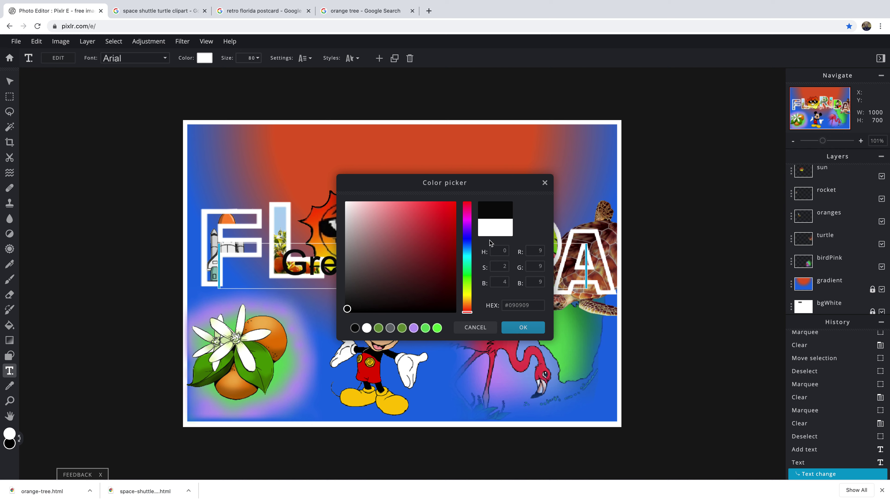
{"action": "left_click", "coordinate": [525, 328]}
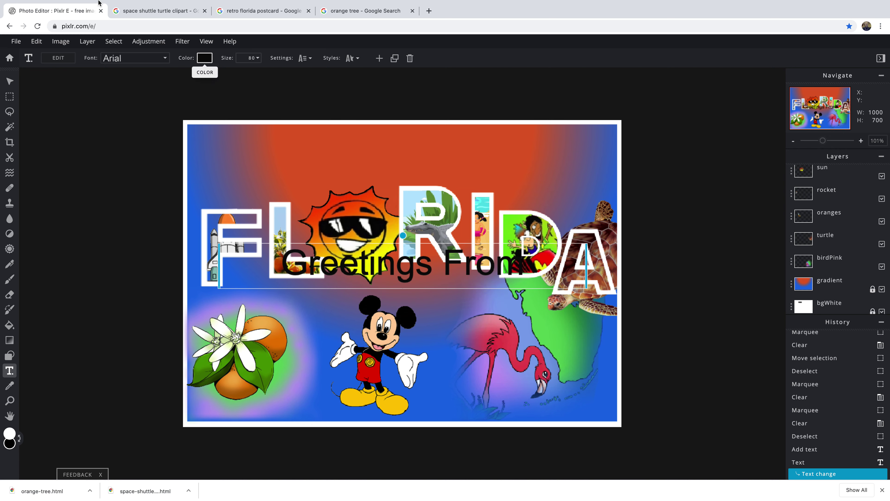
- Set the text font to Earth And Sky and nudge it upward
{"action": "left_click", "coordinate": [166, 61]}
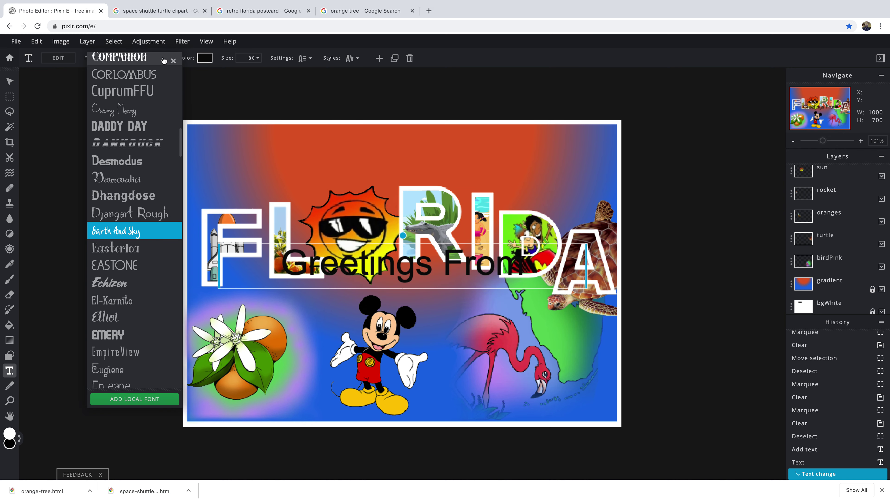
{"action": "left_click", "coordinate": [130, 232]}
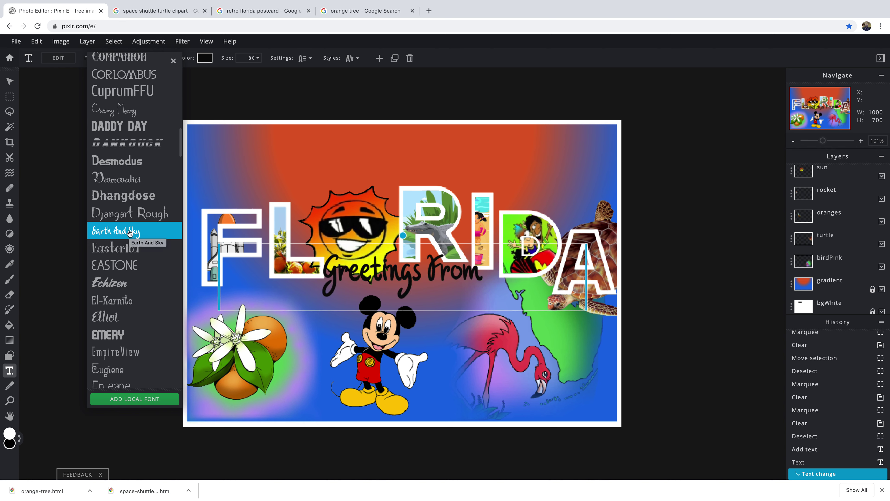
{"action": "left_click", "coordinate": [130, 234]}
{"action": "left_click_drag", "start_coordinate": [373, 261], "coordinate": [254, 158]}
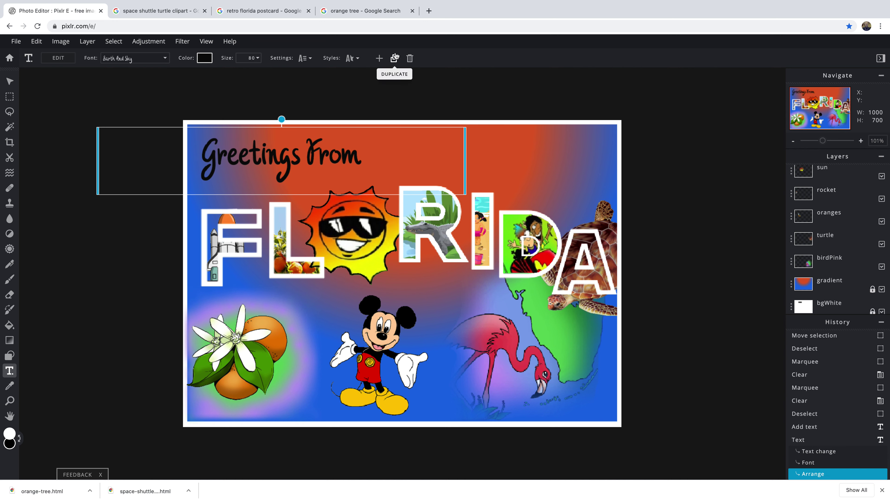
- Deselect the Greetings From text, leaving it at the top-left above FLORIDA
{"action": "left_click", "coordinate": [548, 86]}
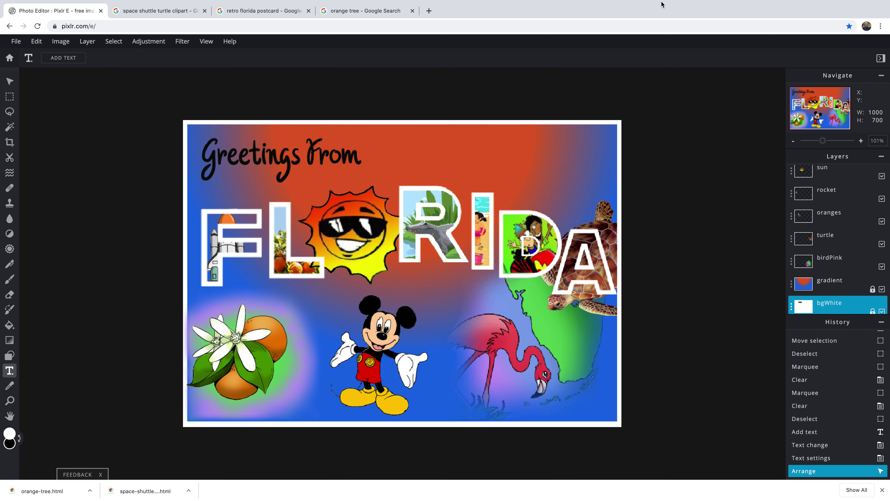
{"action": "mouse_move", "coordinate": [662, 4]}
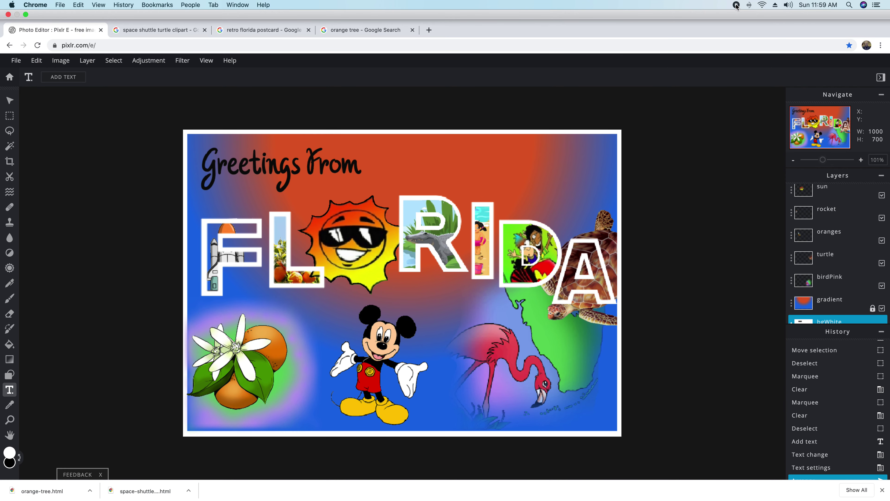